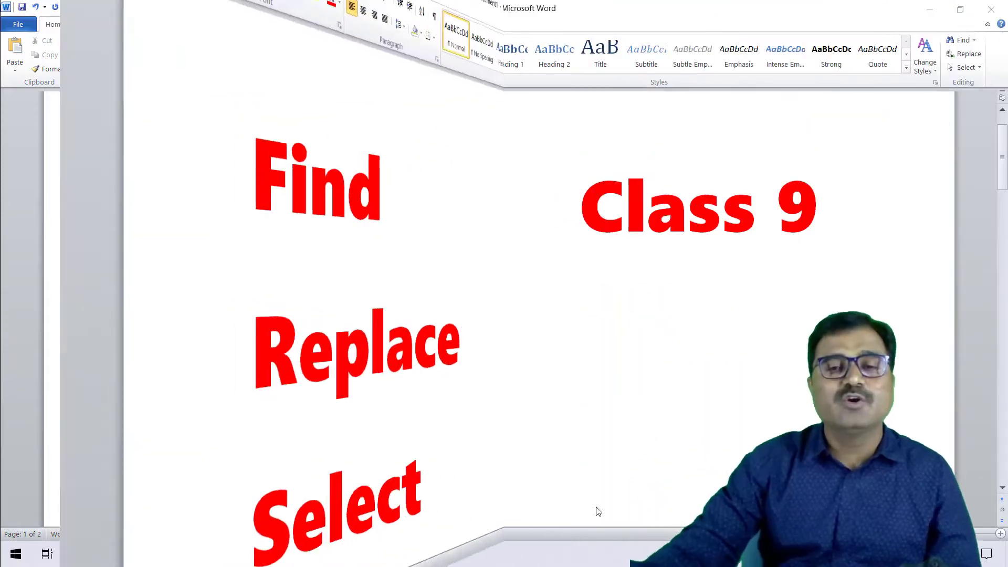
Browse the document and open the Navigation pane with Find on the Home tab
{"action": "scroll", "coordinate": [656, 466], "scroll_direction": "down", "scroll_amount": 2}
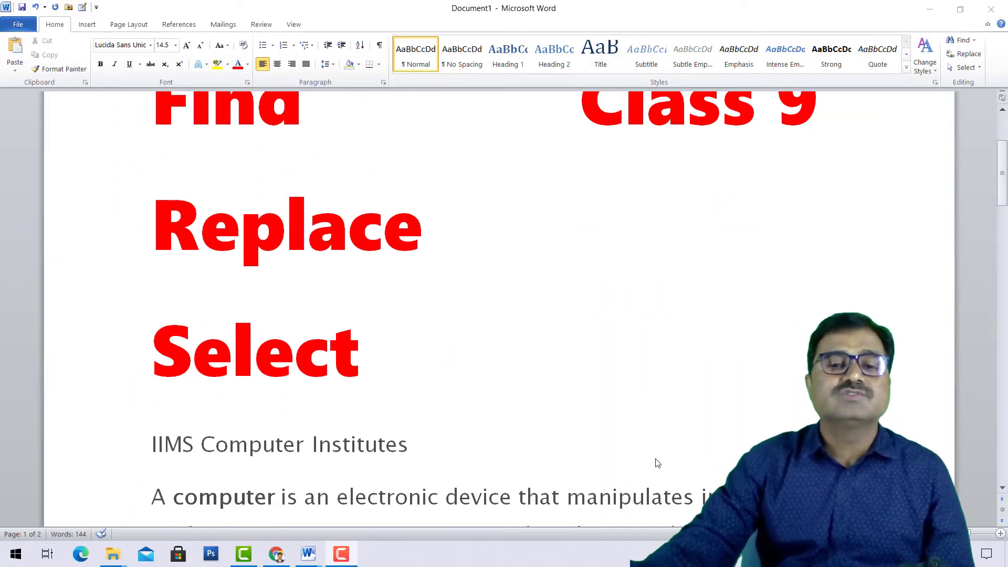
{"action": "scroll", "coordinate": [656, 465], "scroll_direction": "down", "scroll_amount": 3}
{"action": "scroll", "coordinate": [657, 462], "scroll_direction": "down", "scroll_amount": 1}
{"action": "scroll", "coordinate": [656, 462], "scroll_direction": "down", "scroll_amount": 2}
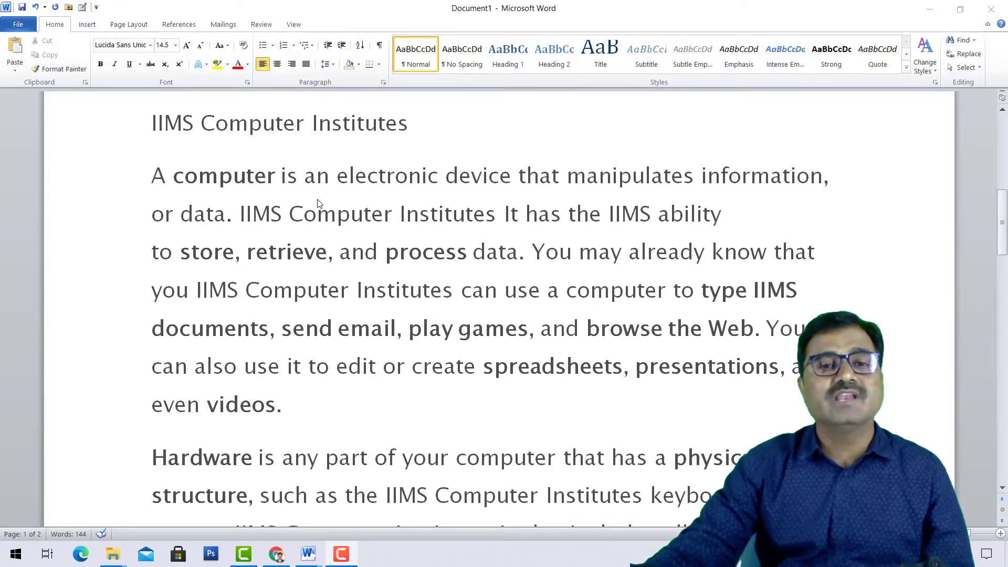
{"action": "scroll", "coordinate": [641, 467], "scroll_direction": "down", "scroll_amount": 4}
{"action": "scroll", "coordinate": [641, 450], "scroll_direction": "down", "scroll_amount": 3}
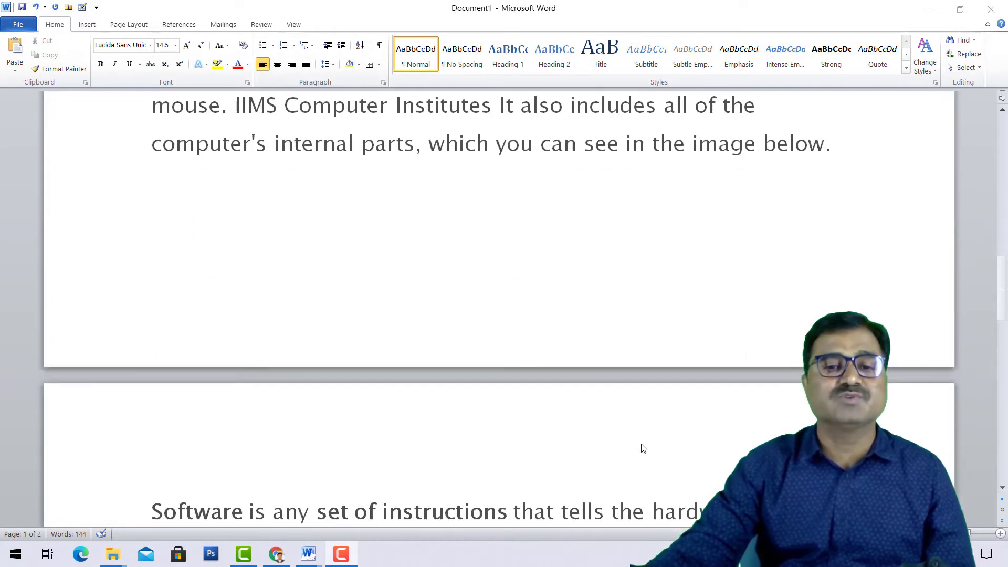
{"action": "scroll", "coordinate": [642, 446], "scroll_direction": "down", "scroll_amount": 3}
{"action": "scroll", "coordinate": [644, 443], "scroll_direction": "up", "scroll_amount": 2}
{"action": "scroll", "coordinate": [643, 443], "scroll_direction": "up", "scroll_amount": 2}
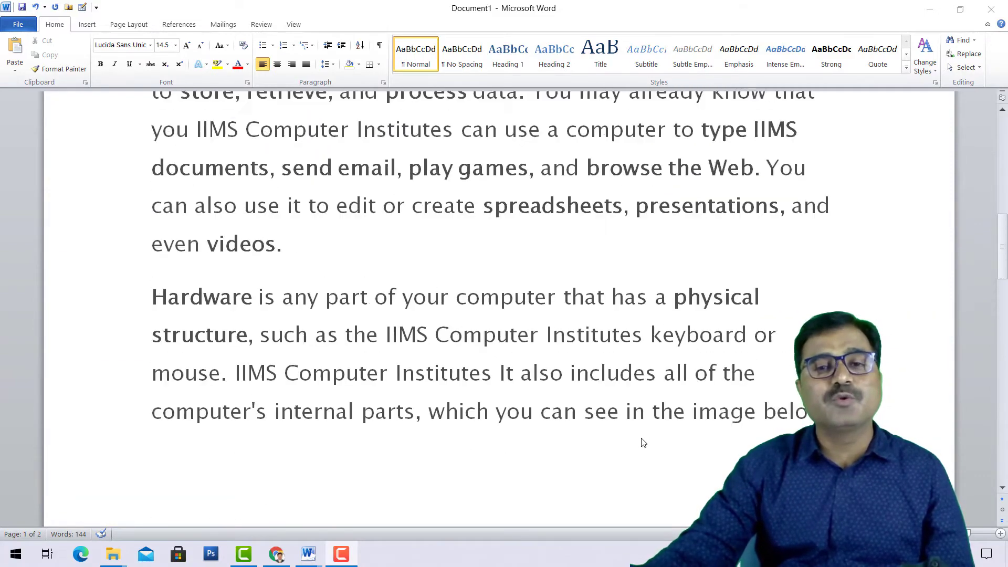
{"action": "scroll", "coordinate": [643, 443], "scroll_direction": "up", "scroll_amount": 2}
{"action": "scroll", "coordinate": [643, 442], "scroll_direction": "up", "scroll_amount": 2}
{"action": "scroll", "coordinate": [643, 442], "scroll_direction": "up", "scroll_amount": 3}
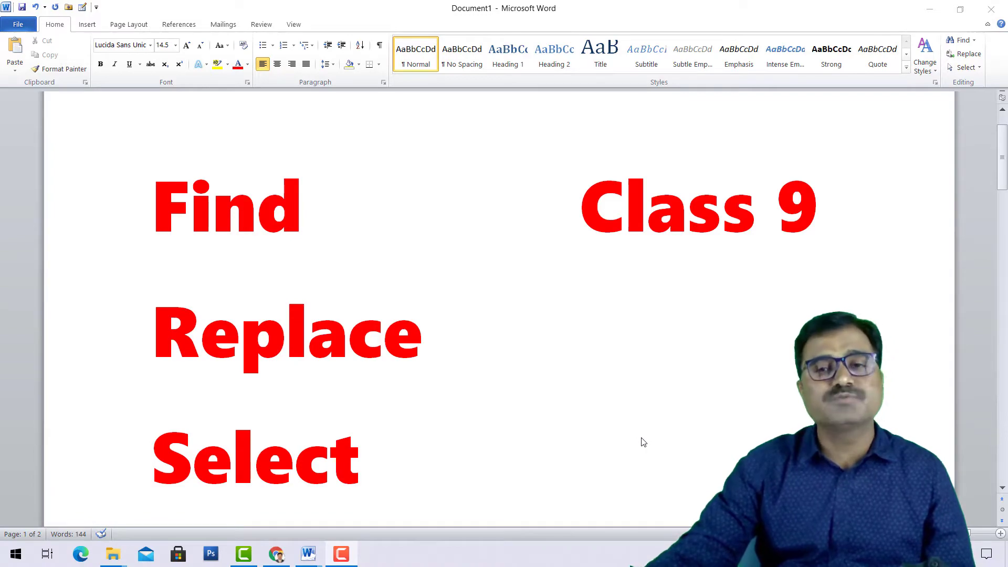
{"action": "scroll", "coordinate": [643, 443], "scroll_direction": "down", "scroll_amount": 2}
{"action": "scroll", "coordinate": [643, 443], "scroll_direction": "down", "scroll_amount": 2}
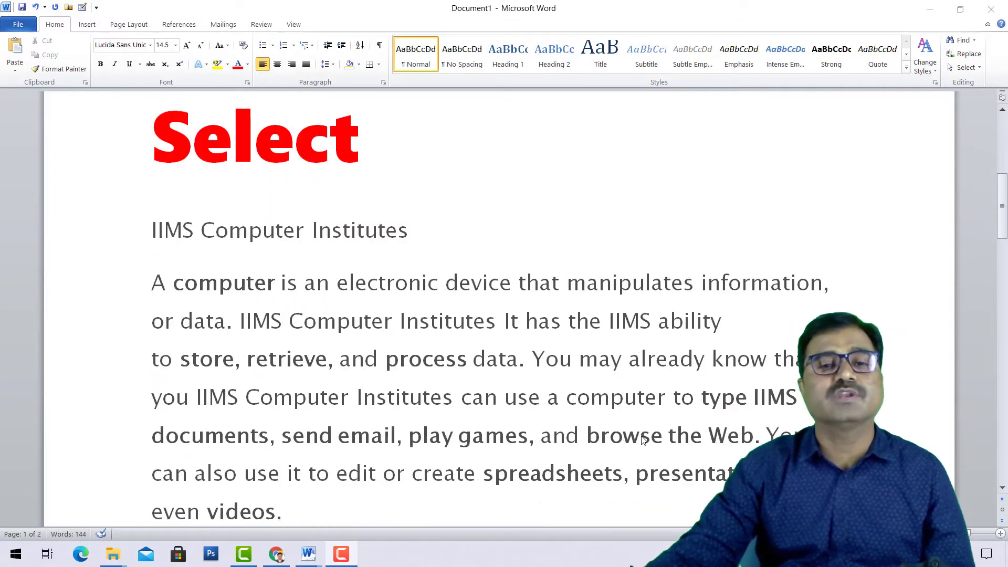
{"action": "scroll", "coordinate": [643, 443], "scroll_direction": "down", "scroll_amount": 1}
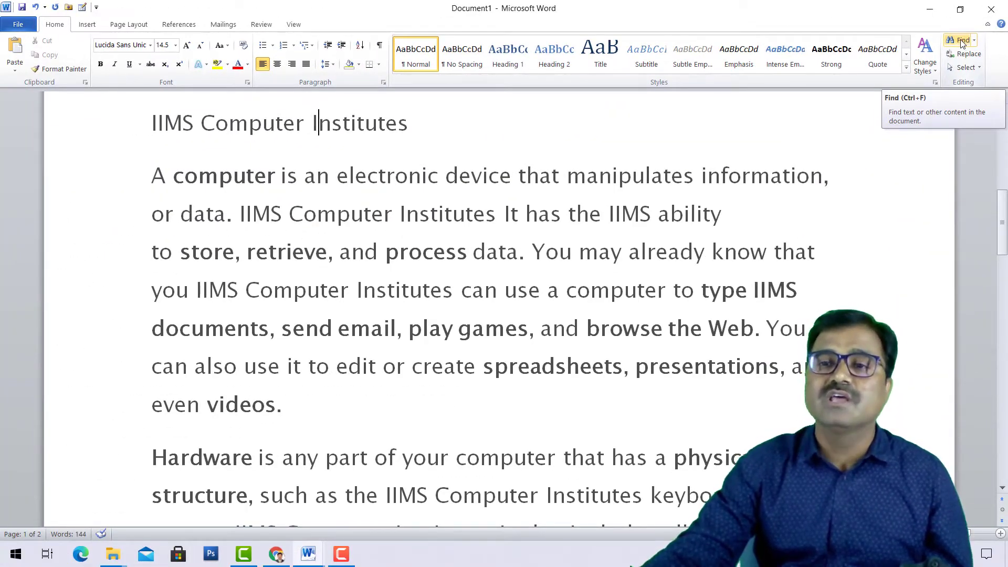
{"action": "left_click", "coordinate": [962, 42]}
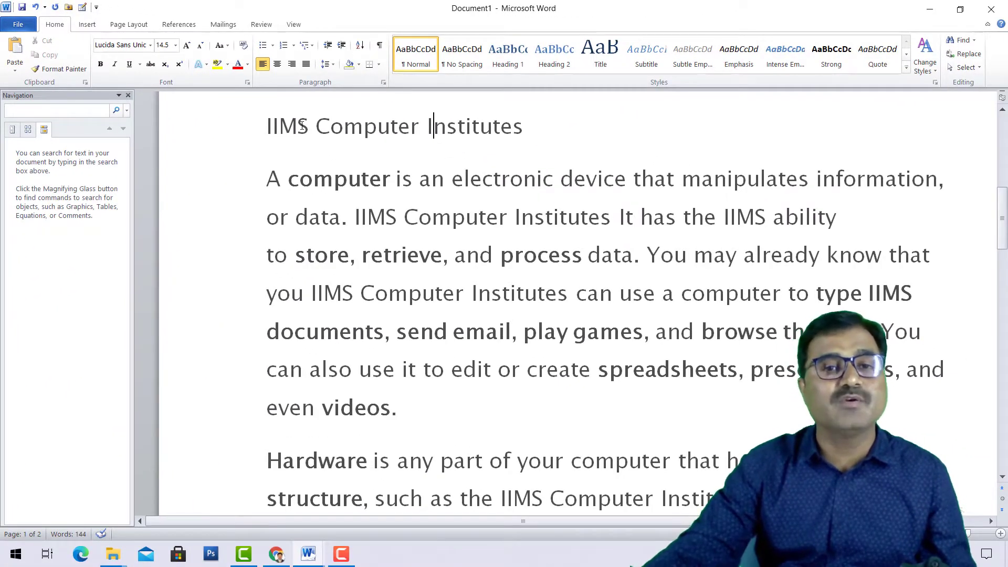
Select IIMS in the title line and place the cursor in the Search Document box
{"action": "left_click_drag", "start_coordinate": [310, 126], "coordinate": [263, 127]}
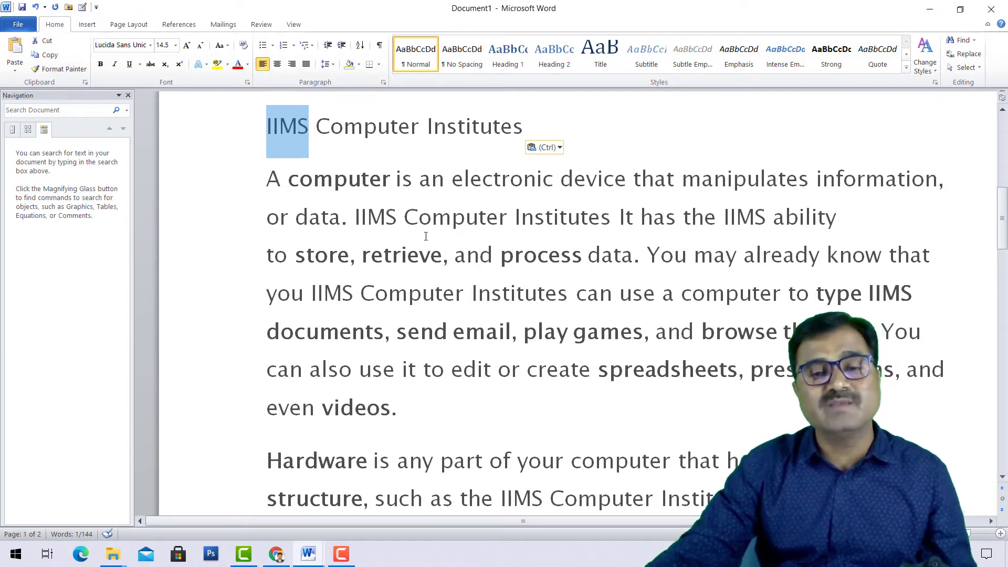
{"action": "scroll", "coordinate": [532, 441], "scroll_direction": "down", "scroll_amount": 3}
{"action": "scroll", "coordinate": [532, 439], "scroll_direction": "down", "scroll_amount": 4}
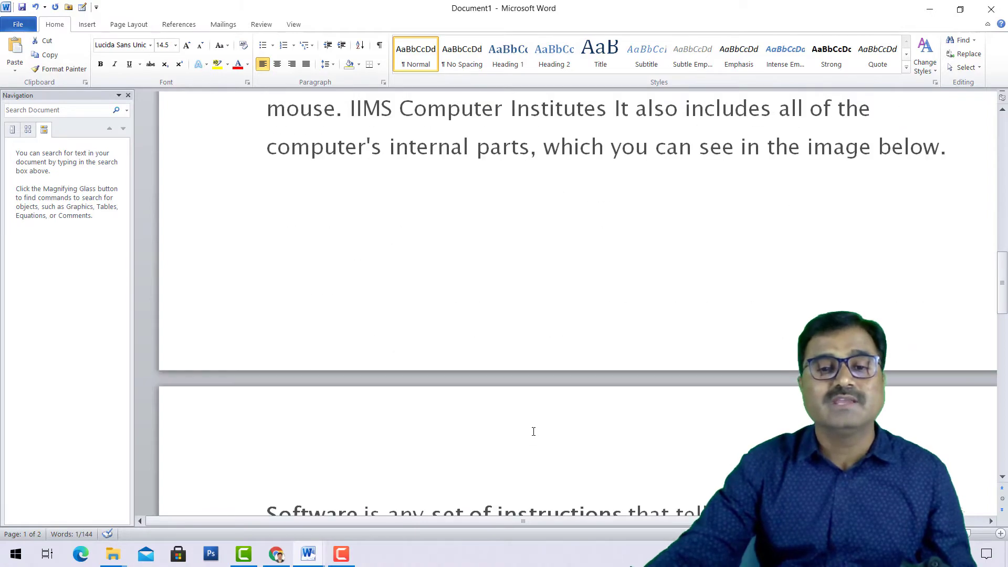
{"action": "scroll", "coordinate": [533, 435], "scroll_direction": "down", "scroll_amount": 3}
{"action": "scroll", "coordinate": [534, 432], "scroll_direction": "down", "scroll_amount": 1}
{"action": "scroll", "coordinate": [534, 431], "scroll_direction": "up", "scroll_amount": 4}
{"action": "scroll", "coordinate": [534, 432], "scroll_direction": "up", "scroll_amount": 3}
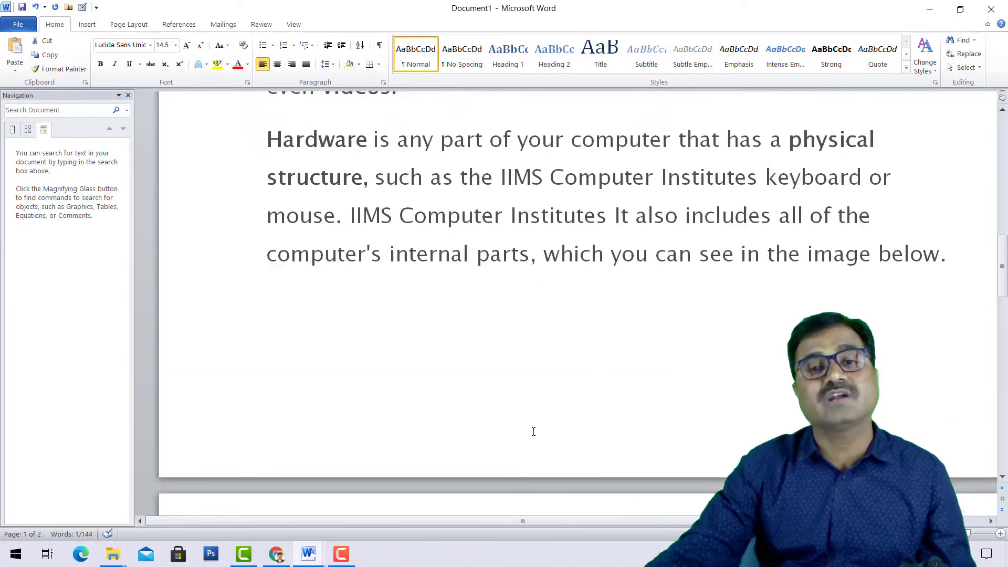
{"action": "scroll", "coordinate": [533, 432], "scroll_direction": "up", "scroll_amount": 3}
{"action": "scroll", "coordinate": [533, 431], "scroll_direction": "up", "scroll_amount": 2}
{"action": "scroll", "coordinate": [530, 425], "scroll_direction": "up", "scroll_amount": 3}
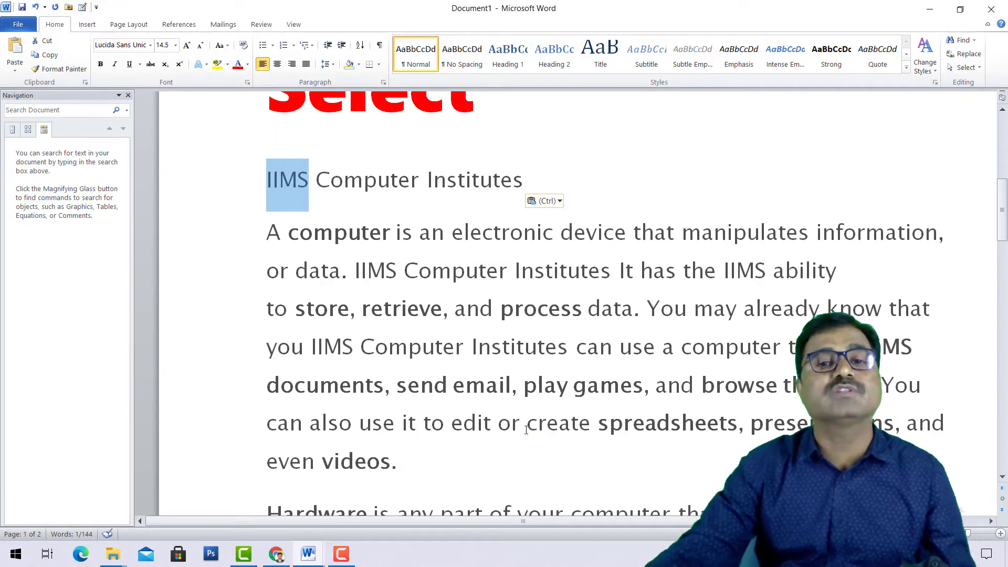
{"action": "scroll", "coordinate": [525, 373], "scroll_direction": "up", "scroll_amount": 2}
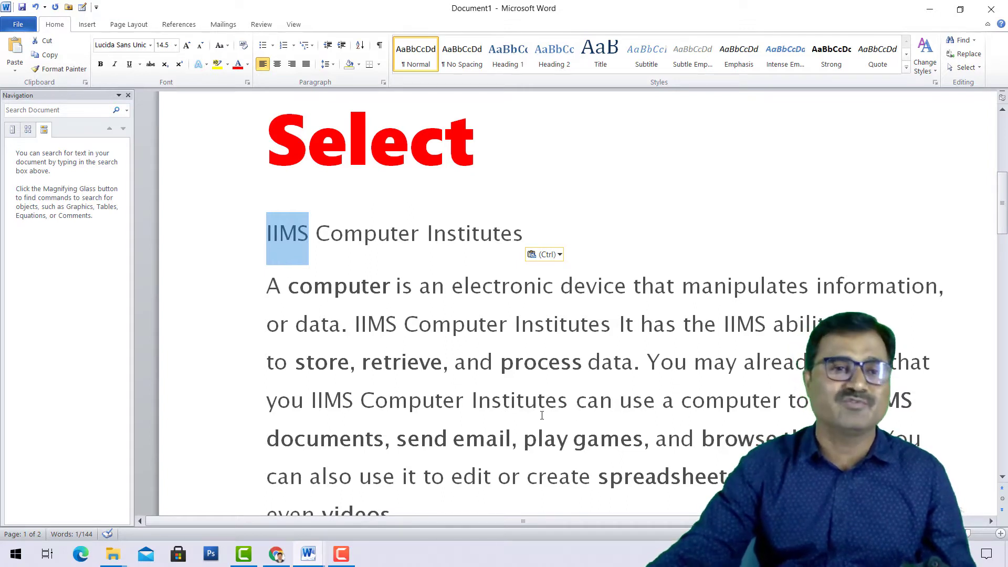
{"action": "left_click", "coordinate": [54, 111]}
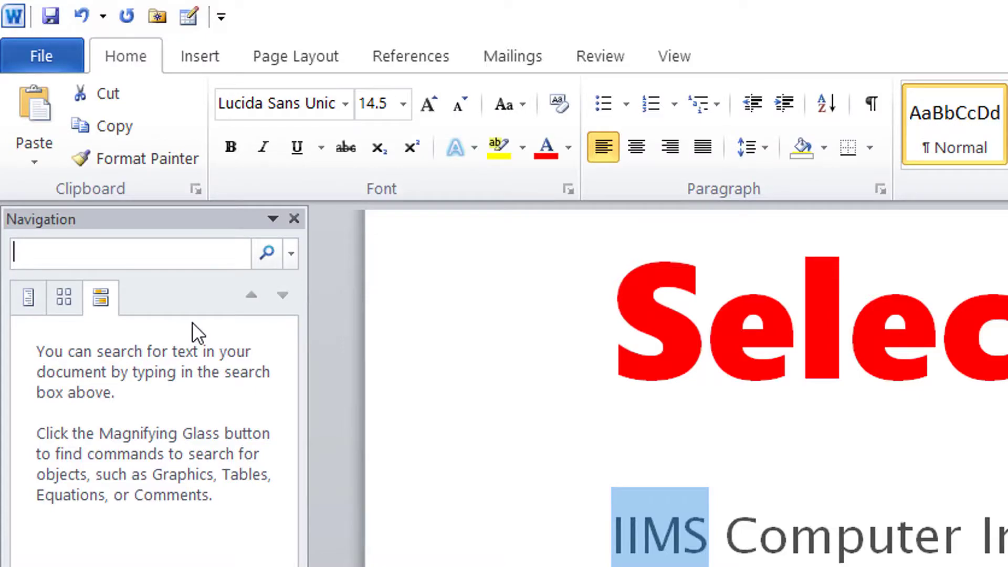
Search for IIMS and scroll through the 8 highlighted matches in the document
{"action": "type", "text": "s"}
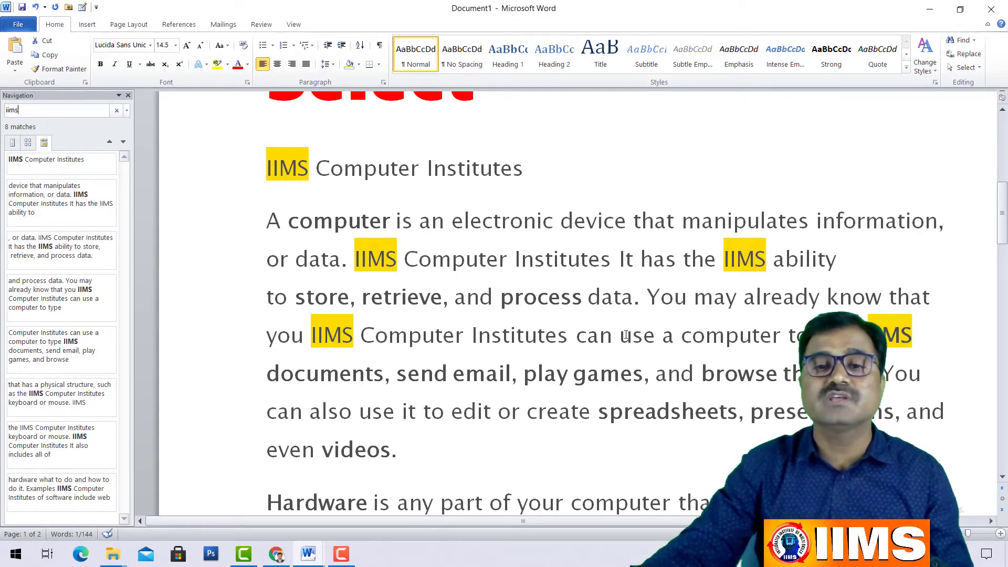
{"action": "scroll", "coordinate": [626, 335], "scroll_direction": "down", "scroll_amount": 2}
{"action": "scroll", "coordinate": [626, 335], "scroll_direction": "down", "scroll_amount": 4}
{"action": "scroll", "coordinate": [627, 333], "scroll_direction": "down", "scroll_amount": 2}
{"action": "scroll", "coordinate": [628, 331], "scroll_direction": "down", "scroll_amount": 3}
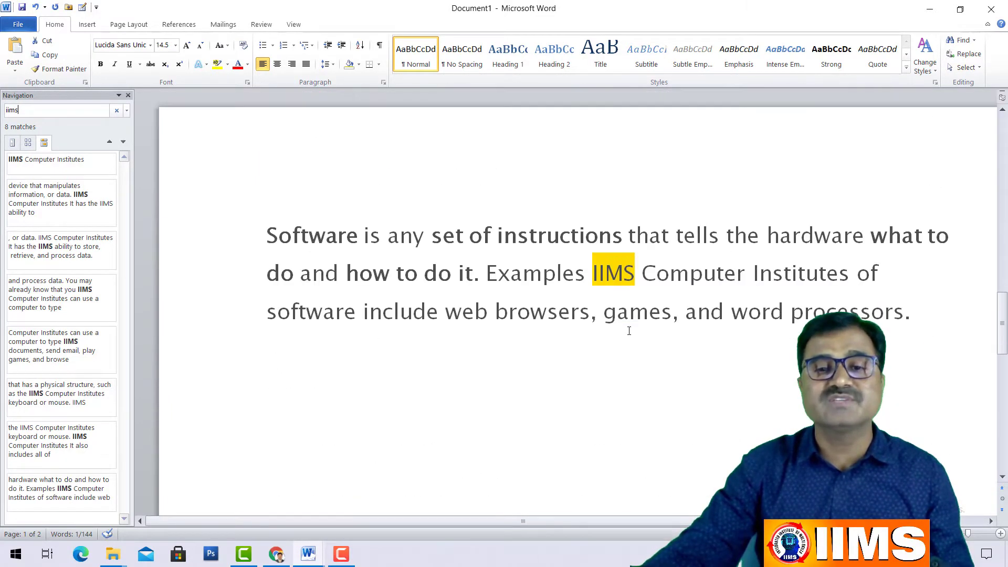
{"action": "scroll", "coordinate": [609, 294], "scroll_direction": "up", "scroll_amount": 3}
{"action": "scroll", "coordinate": [374, 289], "scroll_direction": "up", "scroll_amount": 2}
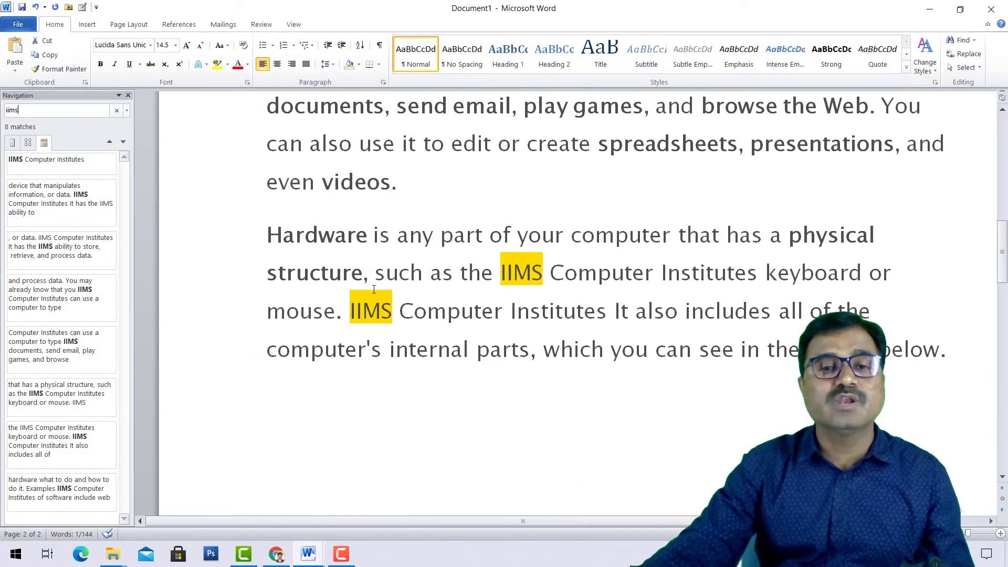
{"action": "scroll", "coordinate": [487, 309], "scroll_direction": "up", "scroll_amount": 3}
{"action": "scroll", "coordinate": [291, 237], "scroll_direction": "up", "scroll_amount": 1}
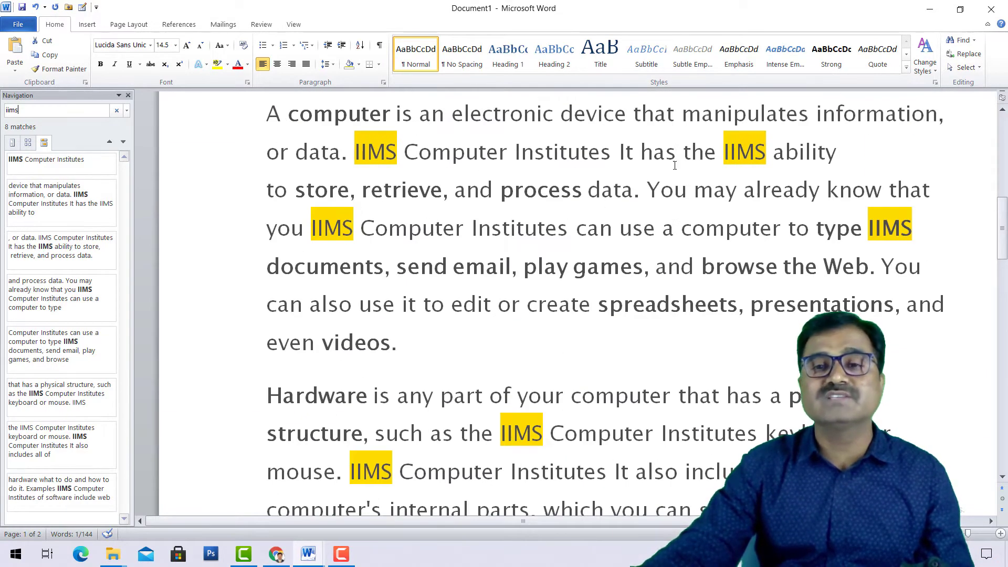
{"action": "scroll", "coordinate": [428, 278], "scroll_direction": "up", "scroll_amount": 2}
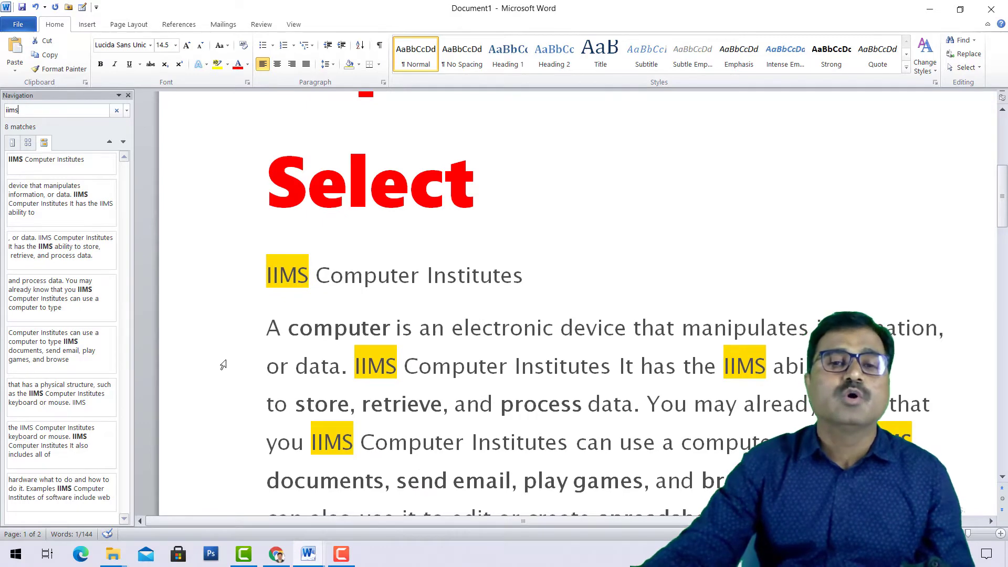
{"action": "scroll", "coordinate": [329, 347], "scroll_direction": "down", "scroll_amount": 2}
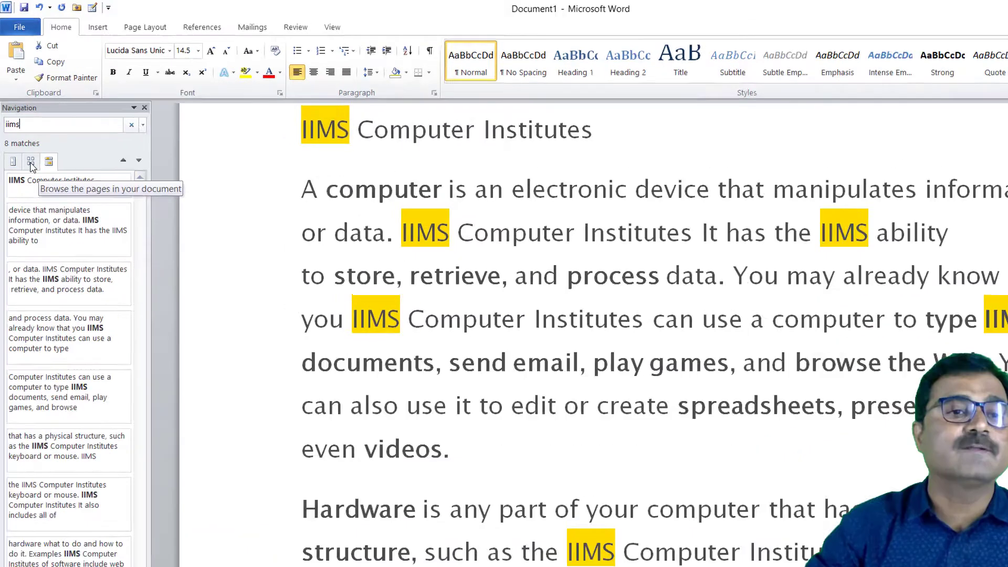
View the IIMS search in page thumbnails, headings, then result snippets
{"action": "left_click", "coordinate": [28, 142]}
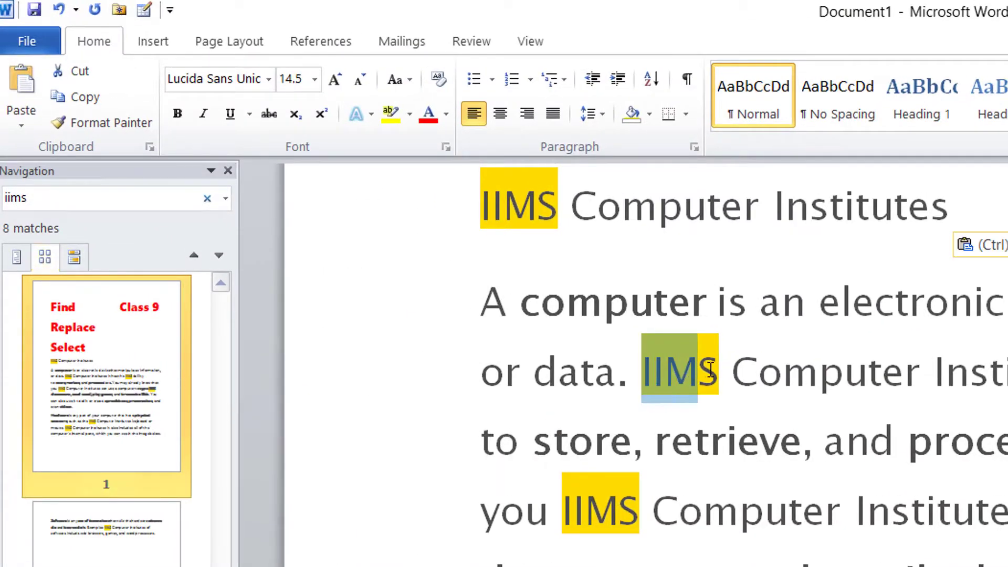
{"action": "left_click_drag", "start_coordinate": [645, 369], "coordinate": [704, 405]}
{"action": "left_click", "coordinate": [699, 394]}
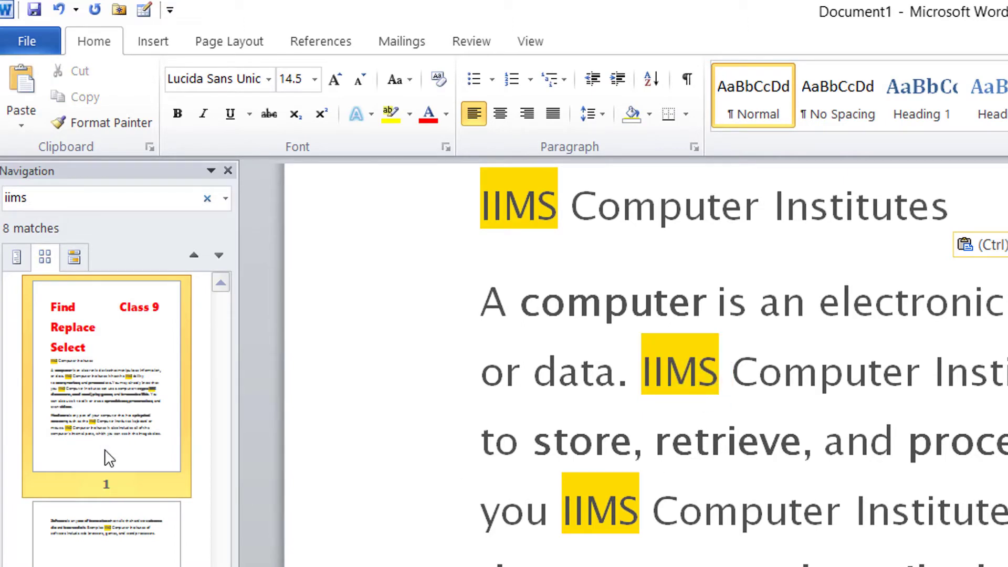
{"action": "left_click", "coordinate": [23, 257]}
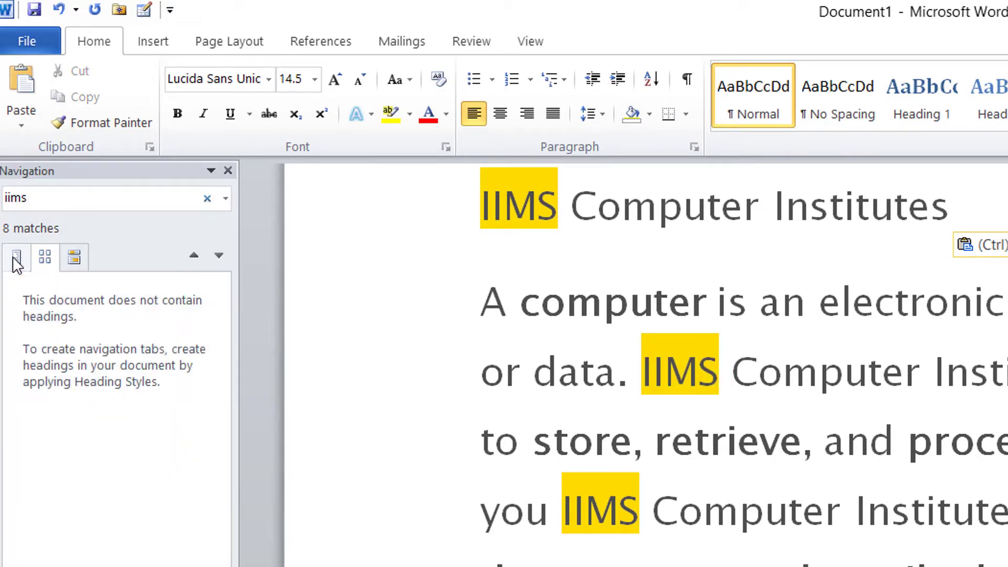
{"action": "left_click", "coordinate": [45, 257]}
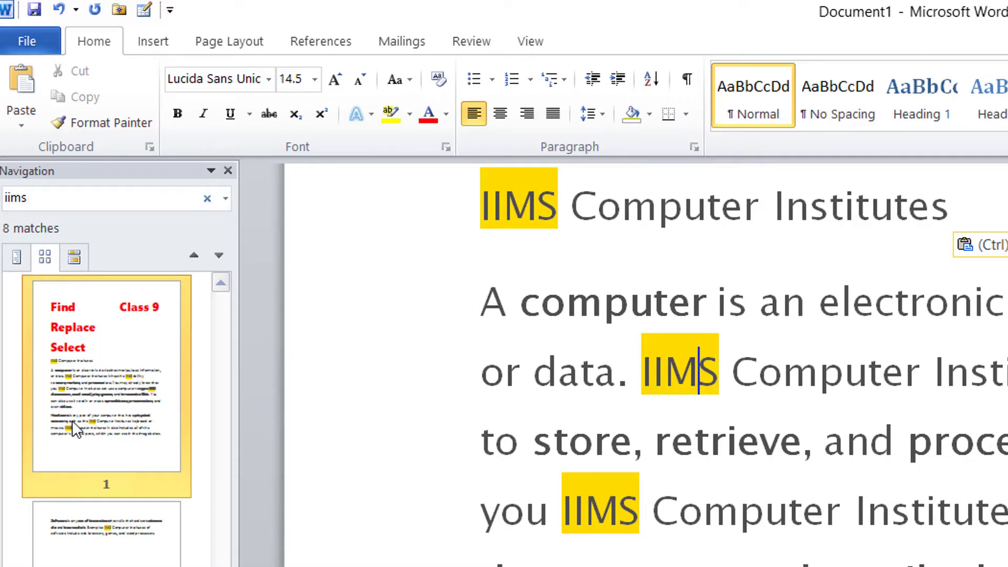
{"action": "left_click", "coordinate": [77, 262]}
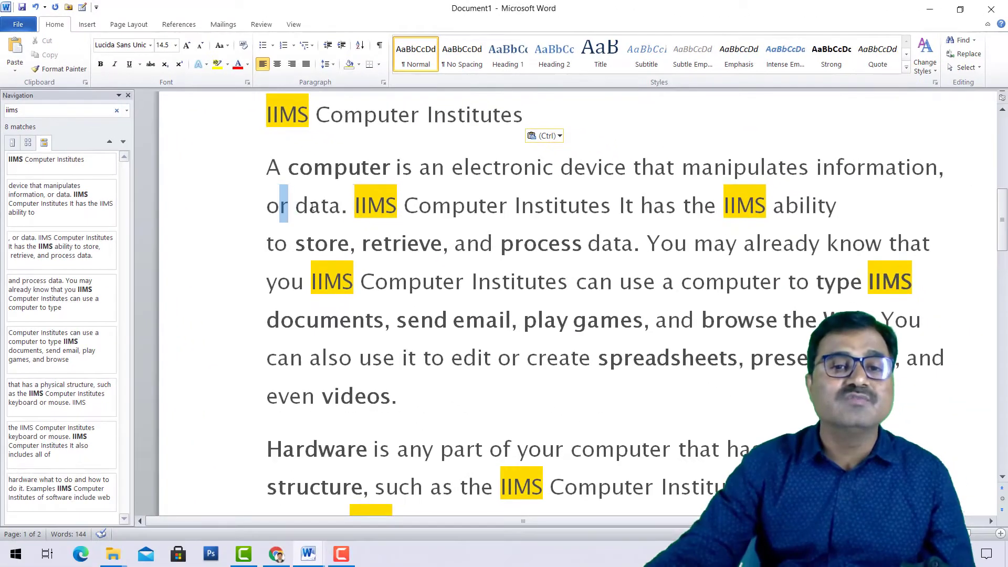
Jump to the third IIMS match, then close the Navigation pane to clear highlights
{"action": "left_click_drag", "start_coordinate": [268, 205], "coordinate": [374, 206]}
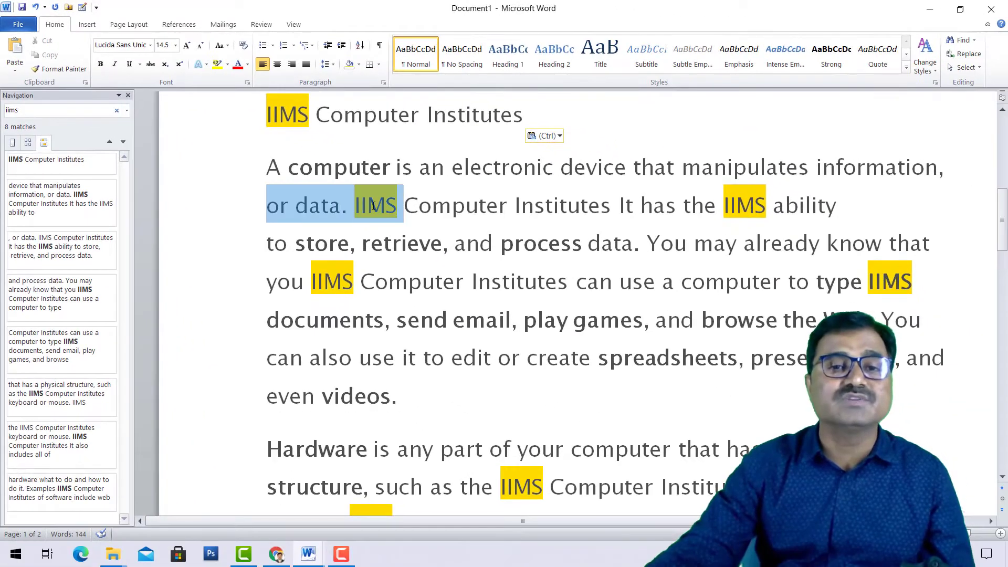
{"action": "left_click", "coordinate": [49, 249]}
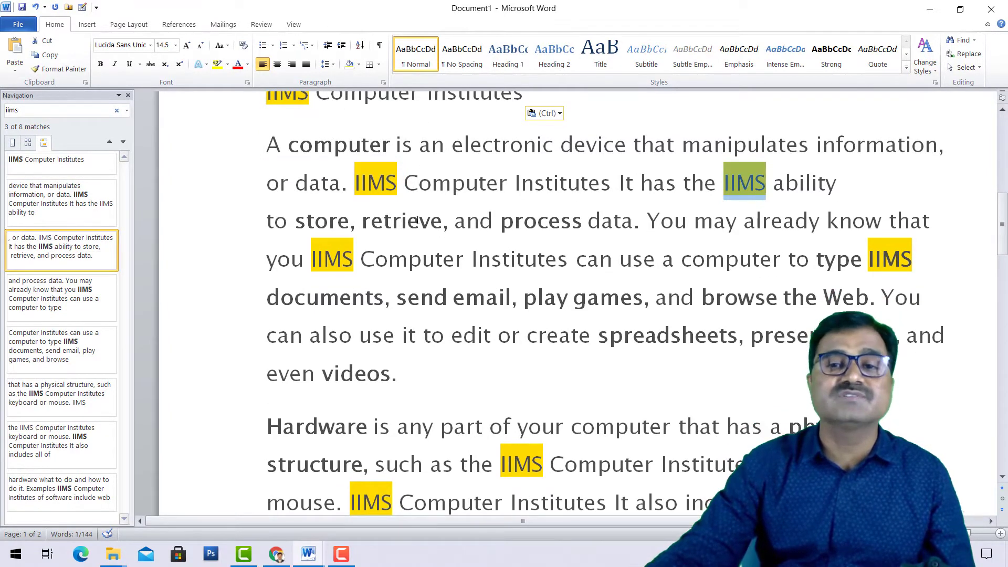
{"action": "left_click_drag", "start_coordinate": [642, 182], "coordinate": [770, 184]}
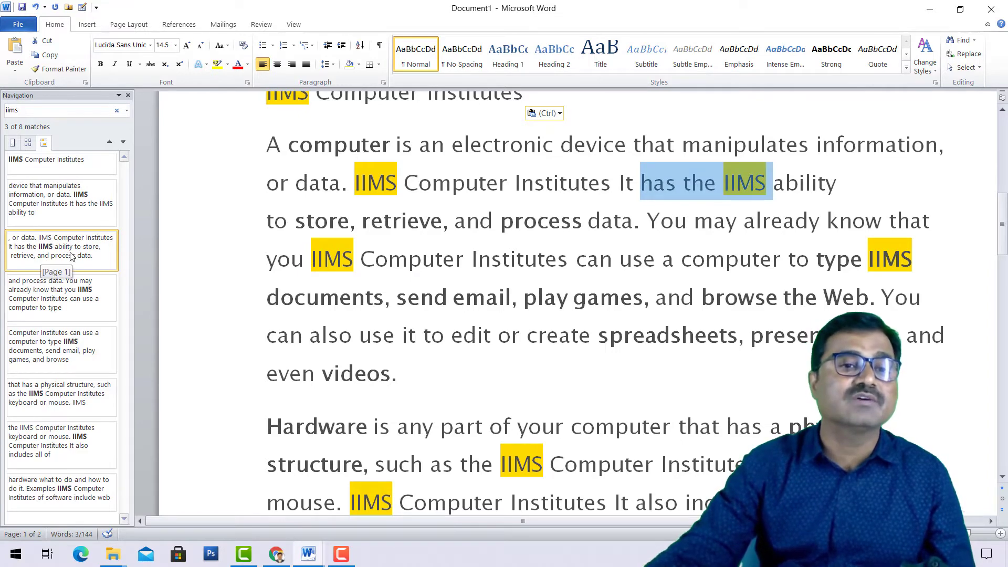
{"action": "scroll", "coordinate": [139, 192], "scroll_direction": "up", "scroll_amount": 2}
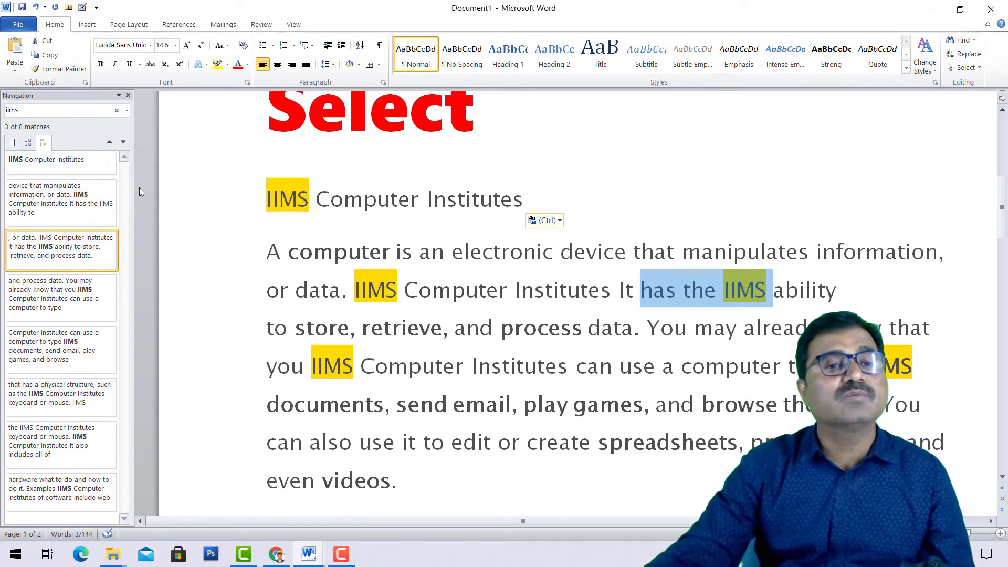
{"action": "left_click", "coordinate": [28, 142]}
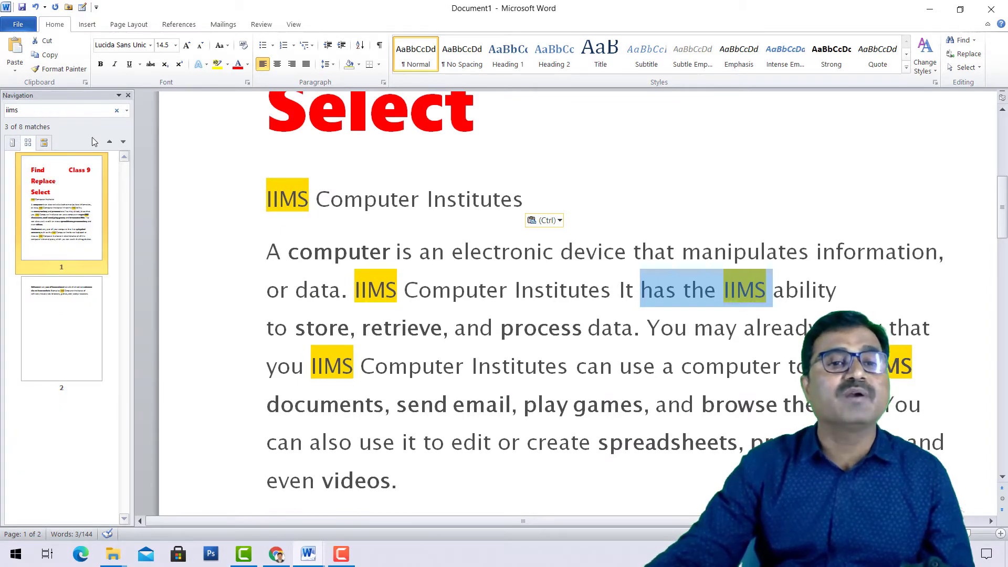
{"action": "left_click", "coordinate": [128, 96]}
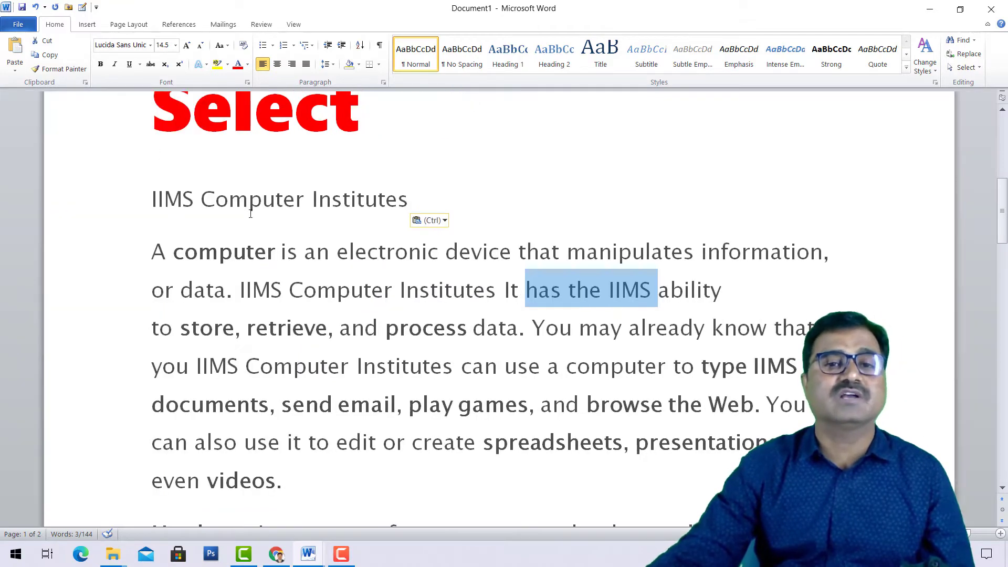
{"action": "left_click", "coordinate": [443, 285]}
{"action": "scroll", "coordinate": [262, 297], "scroll_direction": "up", "scroll_amount": 3}
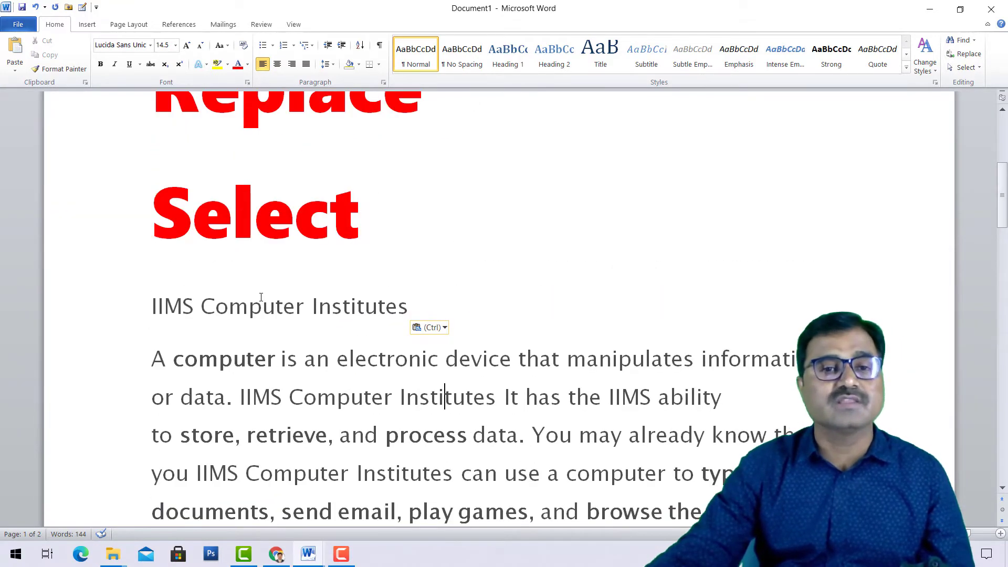
{"action": "scroll", "coordinate": [262, 297], "scroll_direction": "down", "scroll_amount": 2}
Open Replace with Ctrl+H, entering IIMS as the search term and Skill as replacement
{"action": "key", "text": "ctrl+h"}
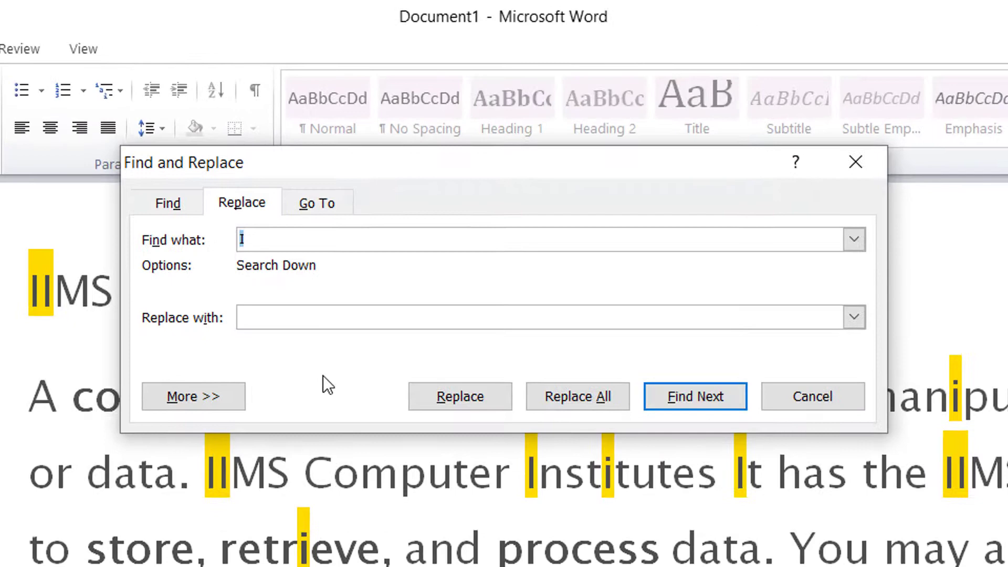
{"action": "type", "text": "I"}
{"action": "type", "text": "IMS"}
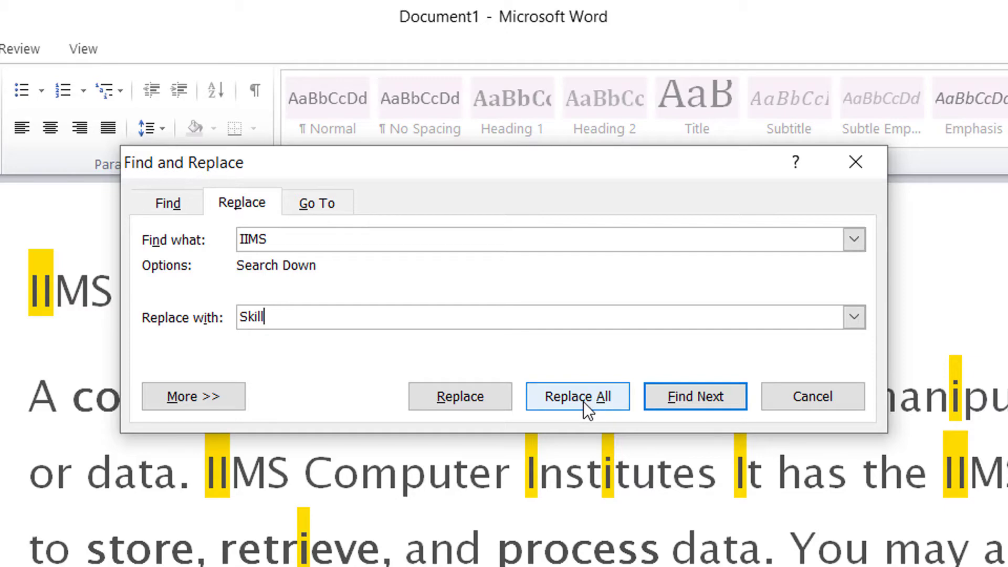
{"action": "left_click", "coordinate": [455, 399]}
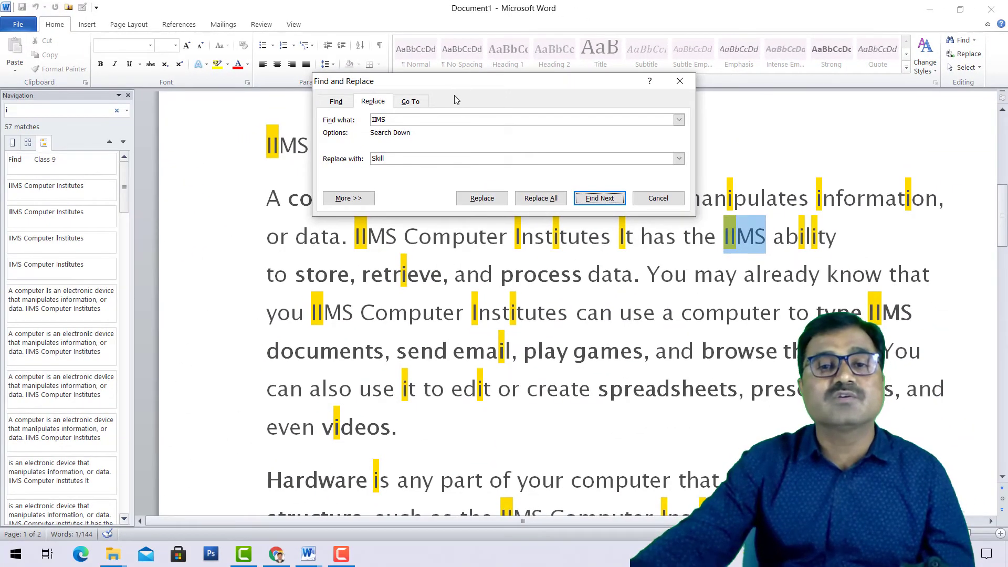
Replace IIMS with SKILL match by match down to the Examples sentence on page 2
{"action": "left_click_drag", "start_coordinate": [446, 80], "coordinate": [554, 321]}
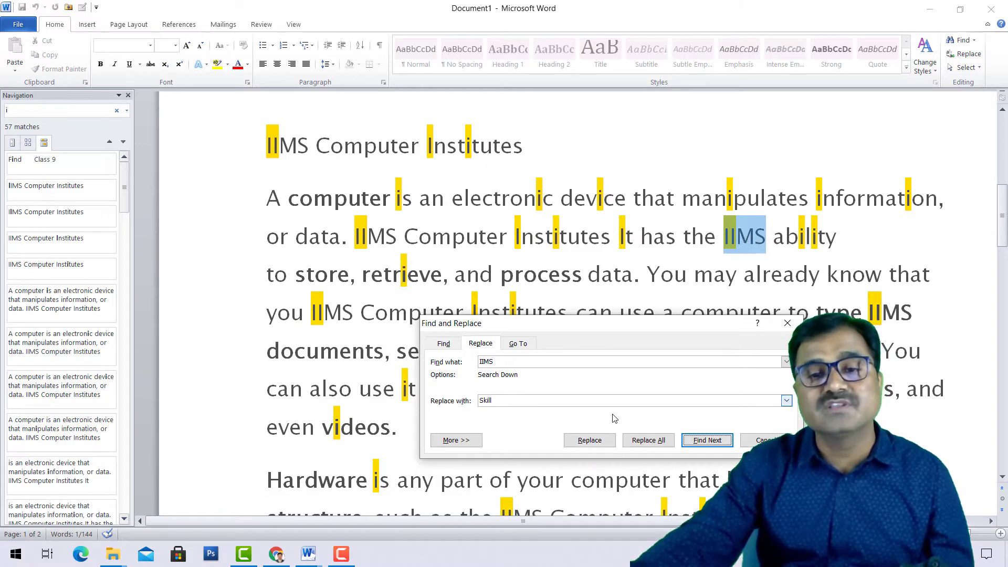
{"action": "left_click", "coordinate": [598, 443]}
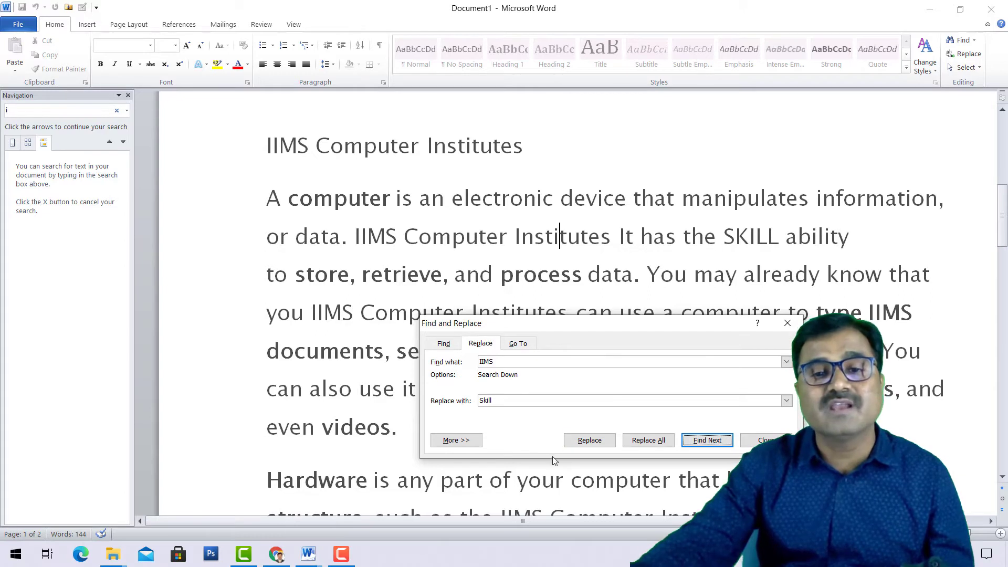
{"action": "left_click", "coordinate": [598, 443]}
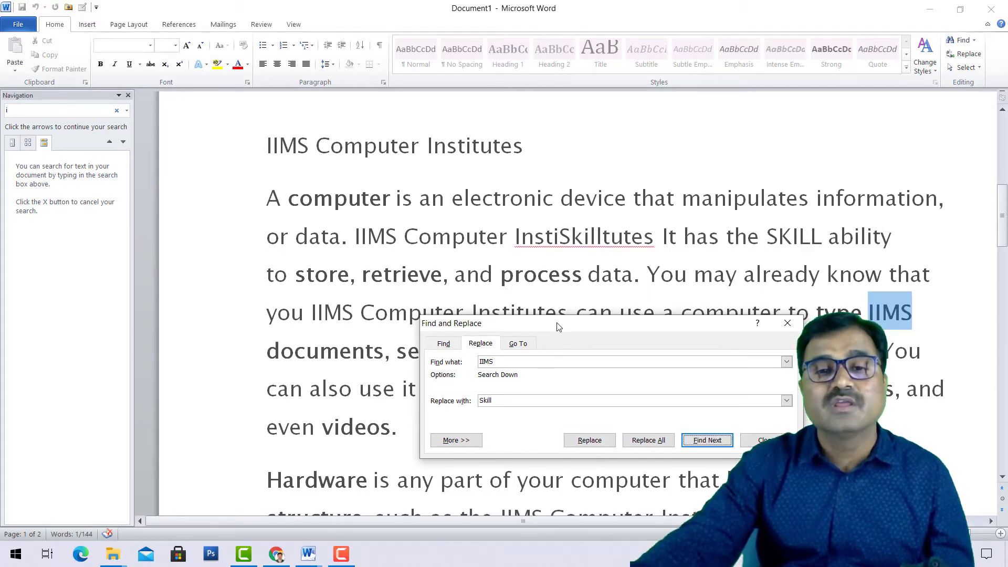
{"action": "left_click_drag", "start_coordinate": [558, 326], "coordinate": [475, 138]}
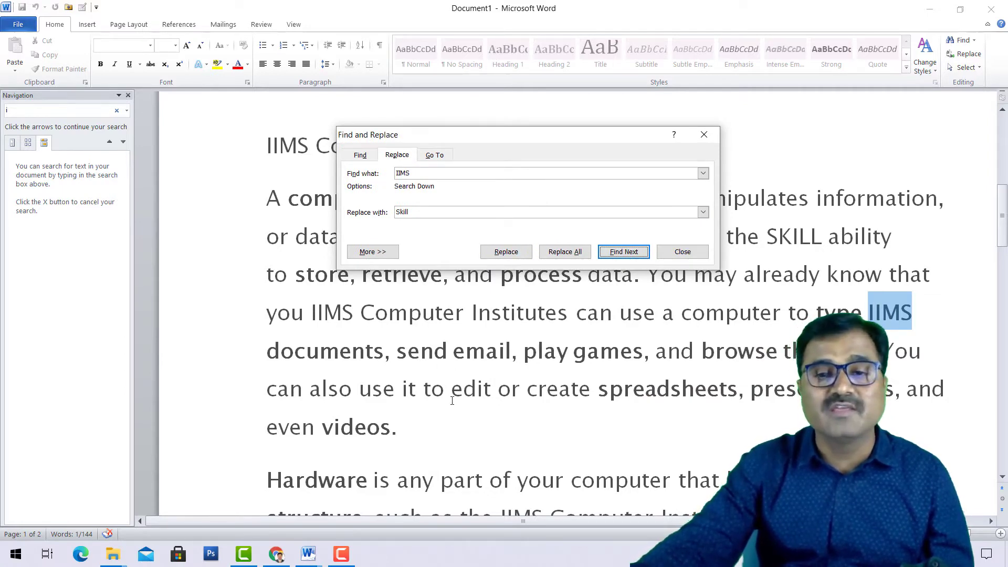
{"action": "scroll", "coordinate": [360, 437], "scroll_direction": "down", "scroll_amount": 2}
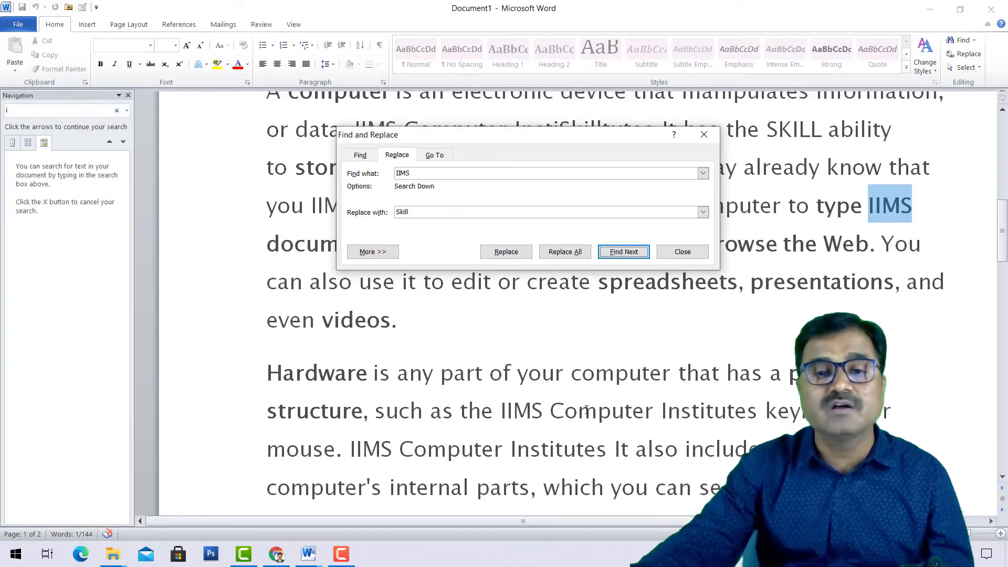
{"action": "left_click", "coordinate": [546, 412]}
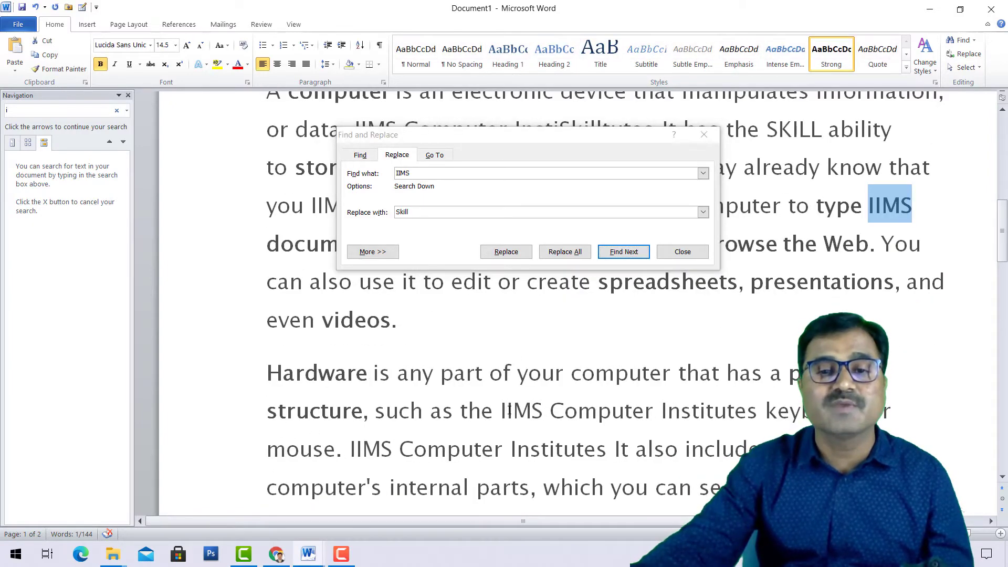
{"action": "left_click", "coordinate": [506, 252]}
{"action": "left_click", "coordinate": [505, 252]}
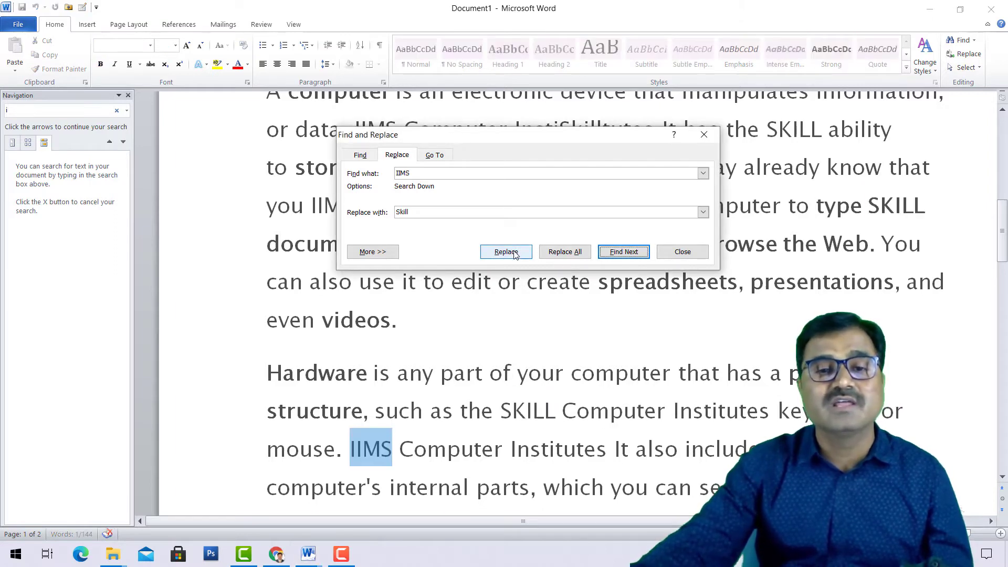
{"action": "left_click", "coordinate": [513, 254]}
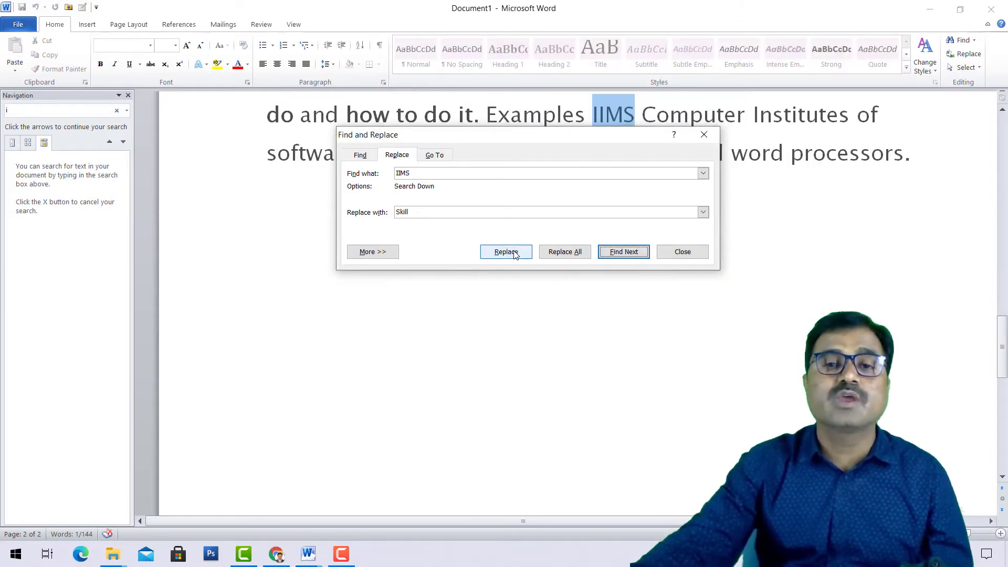
{"action": "left_click_drag", "start_coordinate": [481, 135], "coordinate": [510, 287]}
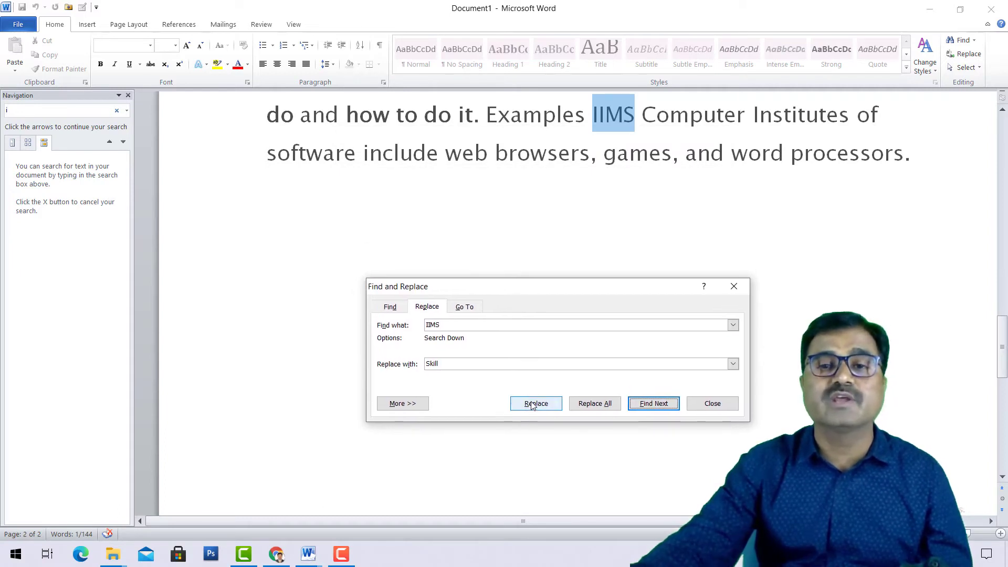
{"action": "left_click", "coordinate": [532, 404]}
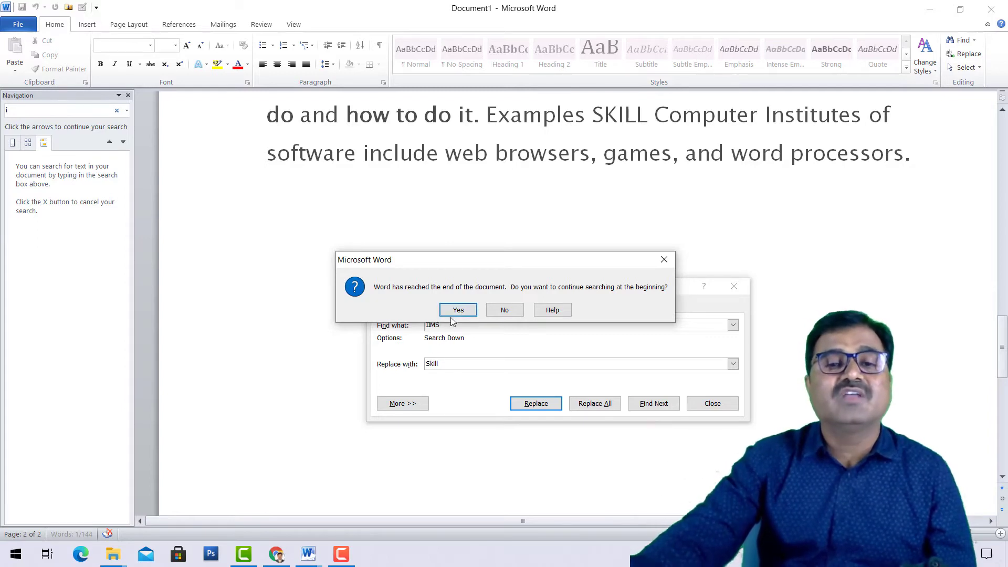
Wrap to the start and replace the title and 'or data' IIMS with SKILL
{"action": "left_click", "coordinate": [457, 310]}
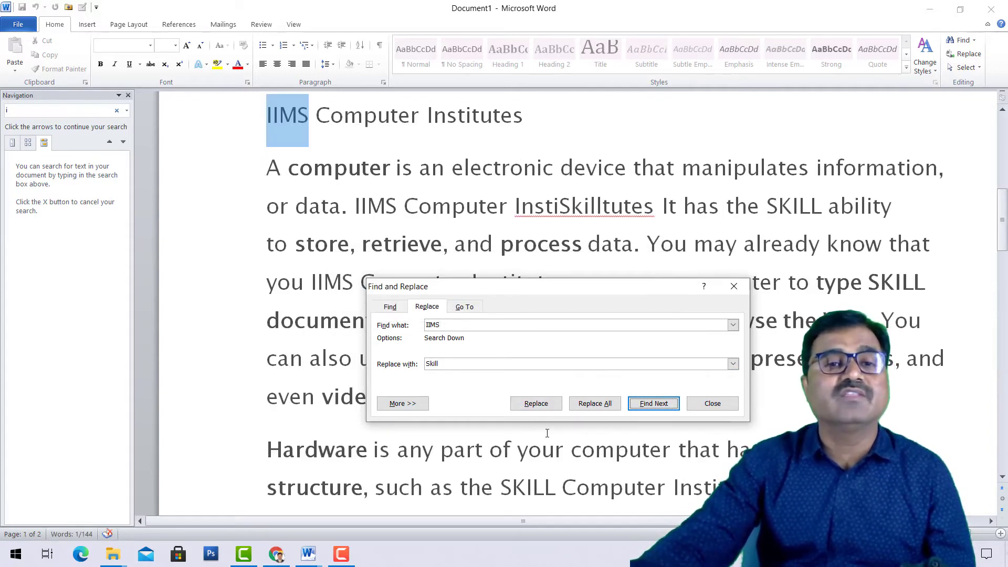
{"action": "left_click", "coordinate": [550, 408]}
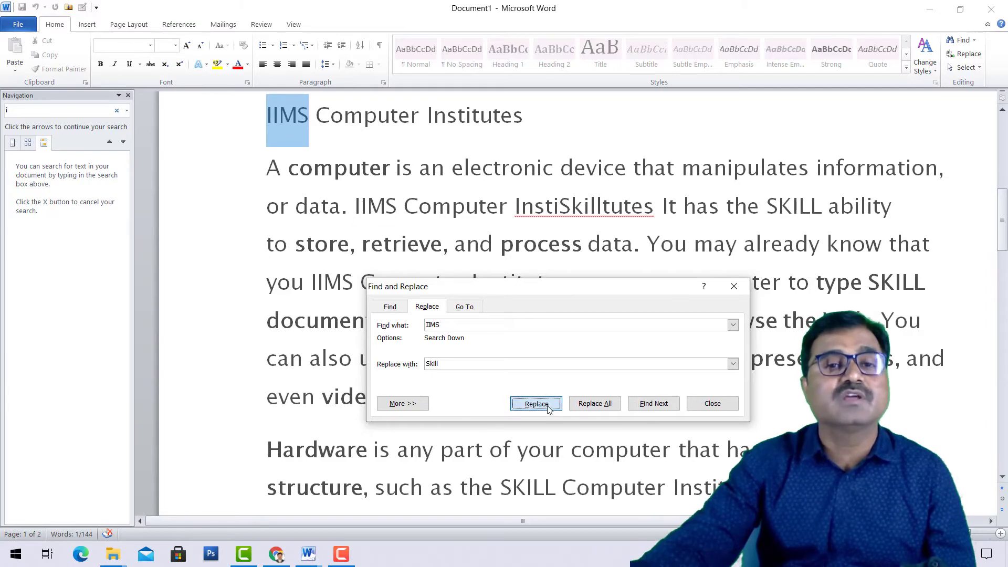
{"action": "left_click", "coordinate": [549, 408]}
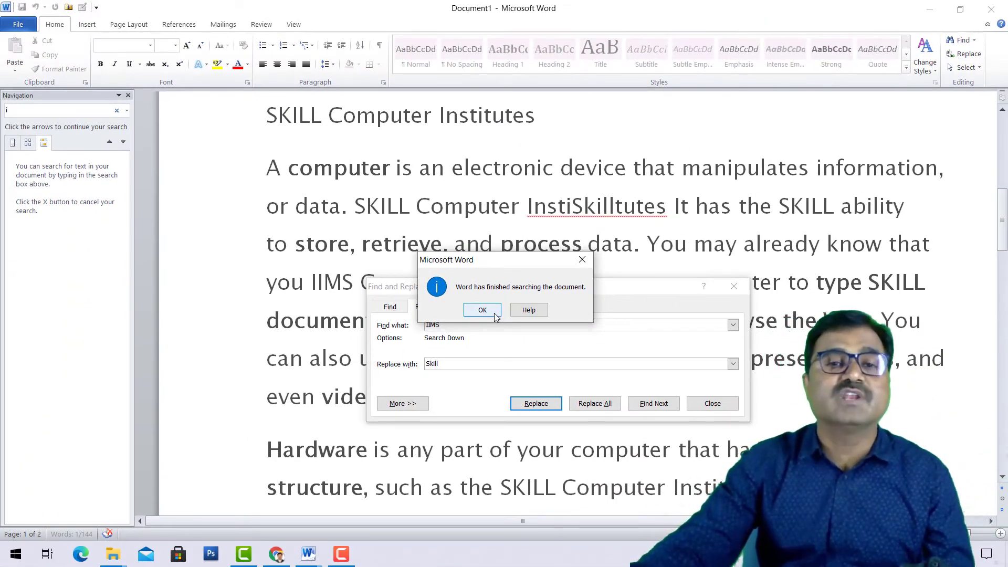
{"action": "left_click", "coordinate": [482, 309]}
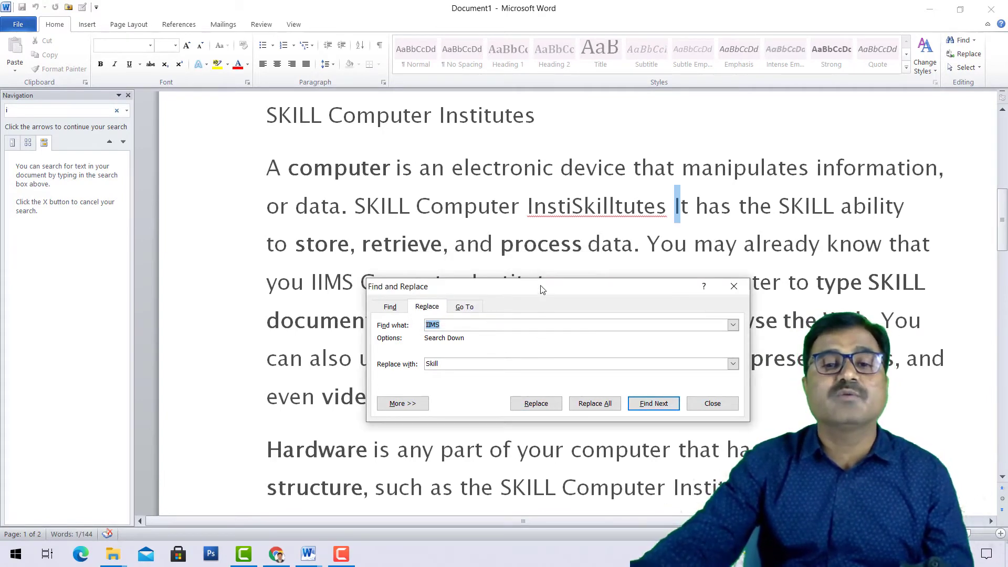
{"action": "left_click_drag", "start_coordinate": [543, 289], "coordinate": [528, 219]}
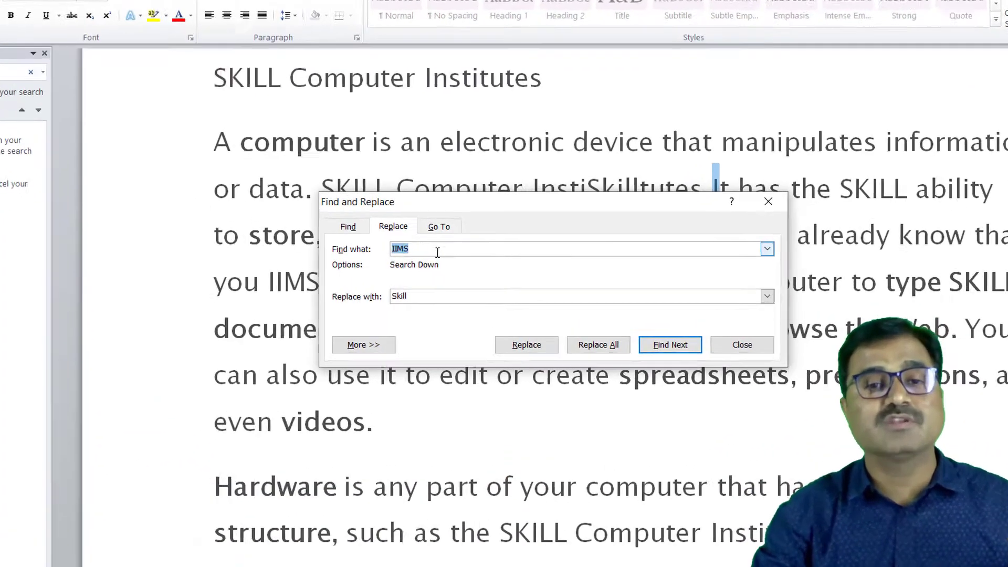
Set the search term to SKILL and the replacement text to Karnataka
{"action": "key", "text": "BackSpace"}
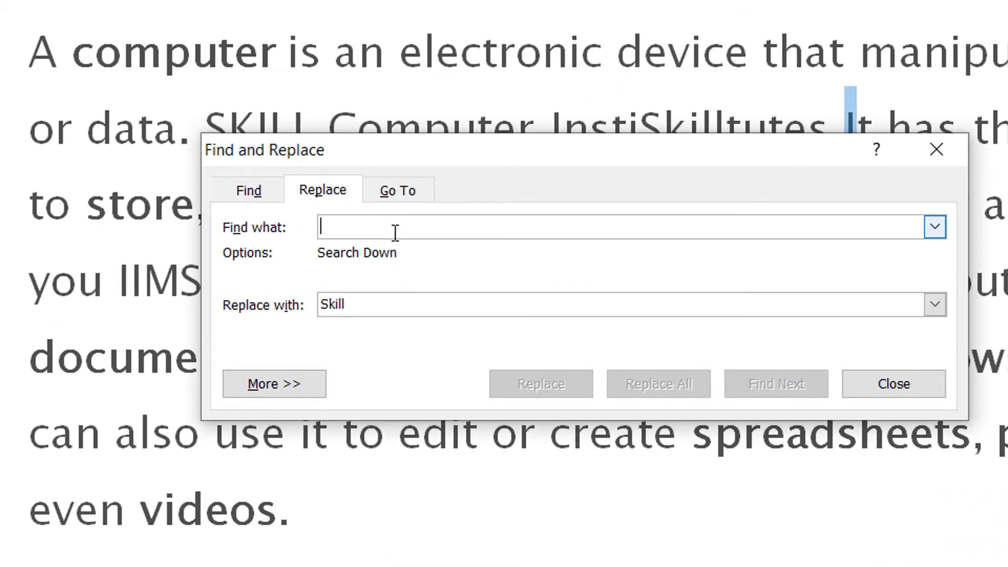
{"action": "type", "text": "Skill"}
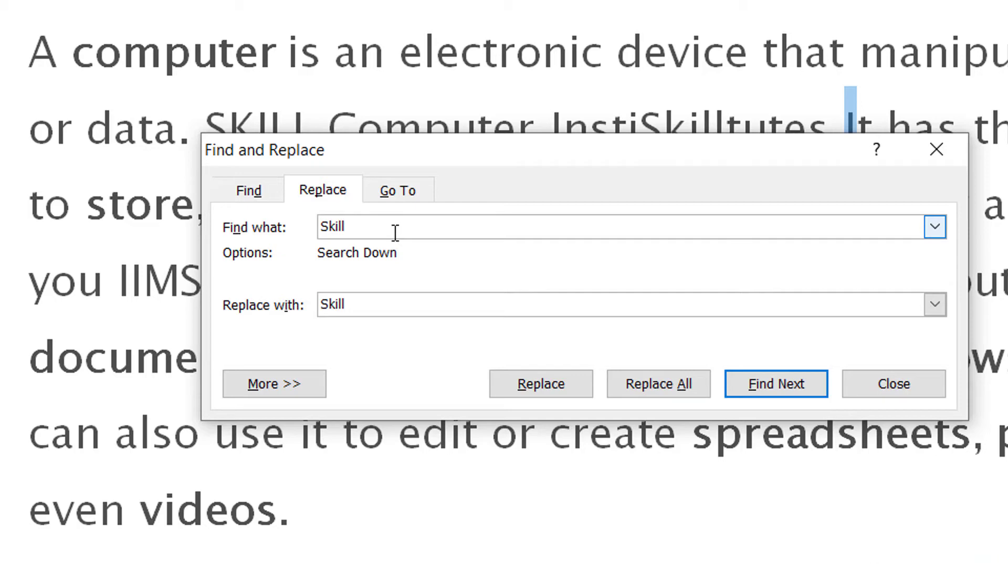
{"action": "left_click_drag", "start_coordinate": [437, 311], "coordinate": [304, 311]}
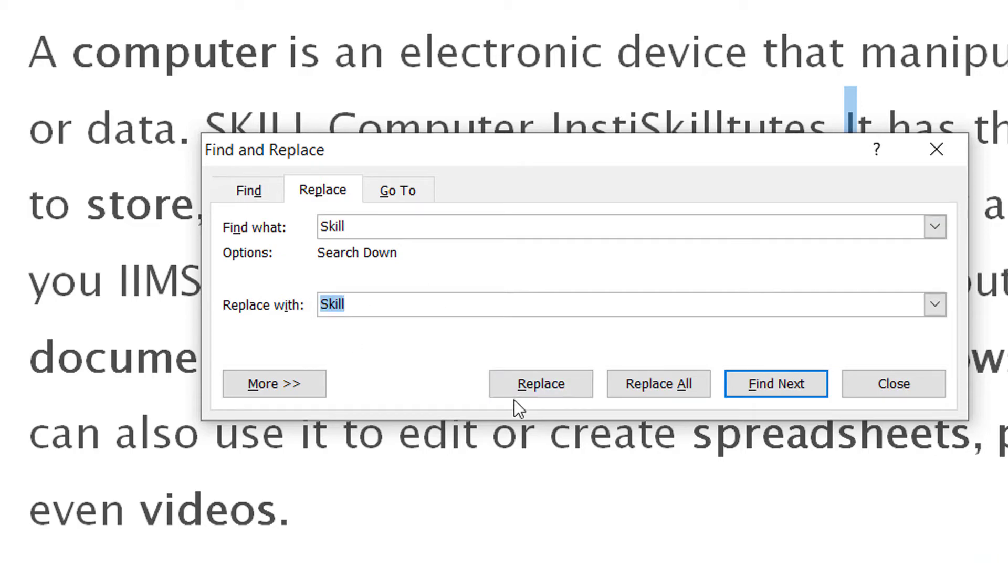
{"action": "type", "text": "Karnataka"}
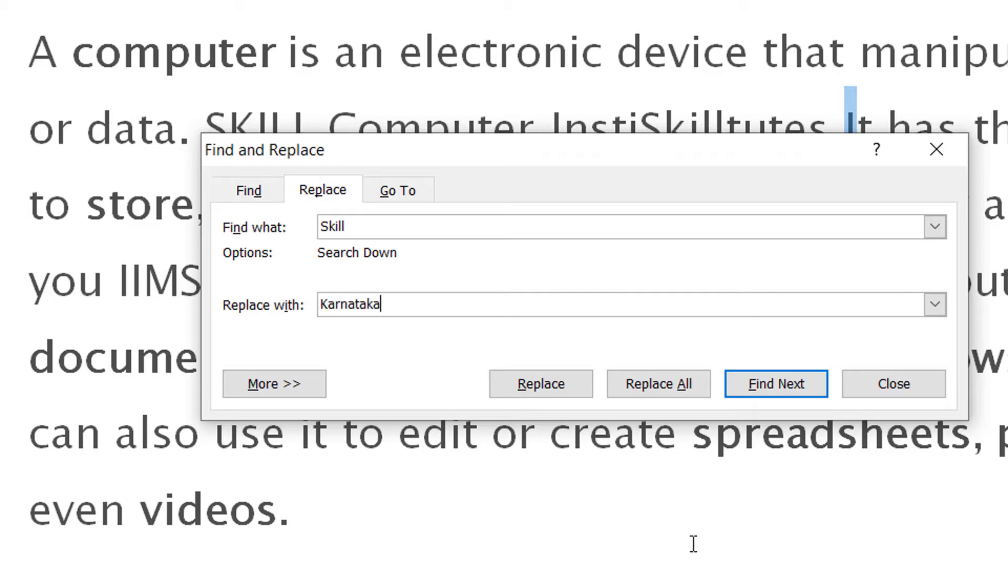
Replace each SKILL with KARNATAKA, wrapping to the heading, then close the dialog
{"action": "left_click", "coordinate": [549, 390]}
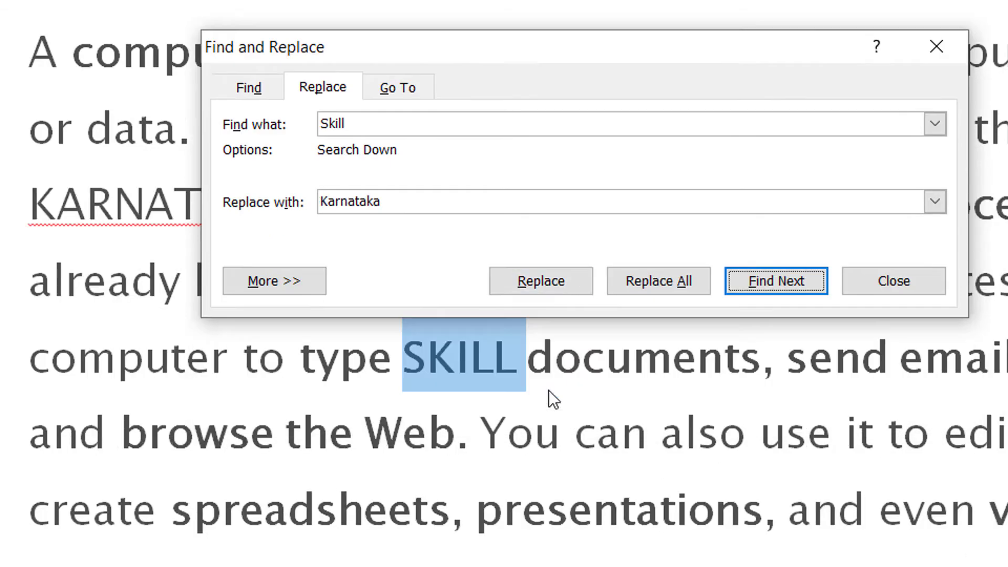
{"action": "left_click", "coordinate": [525, 292]}
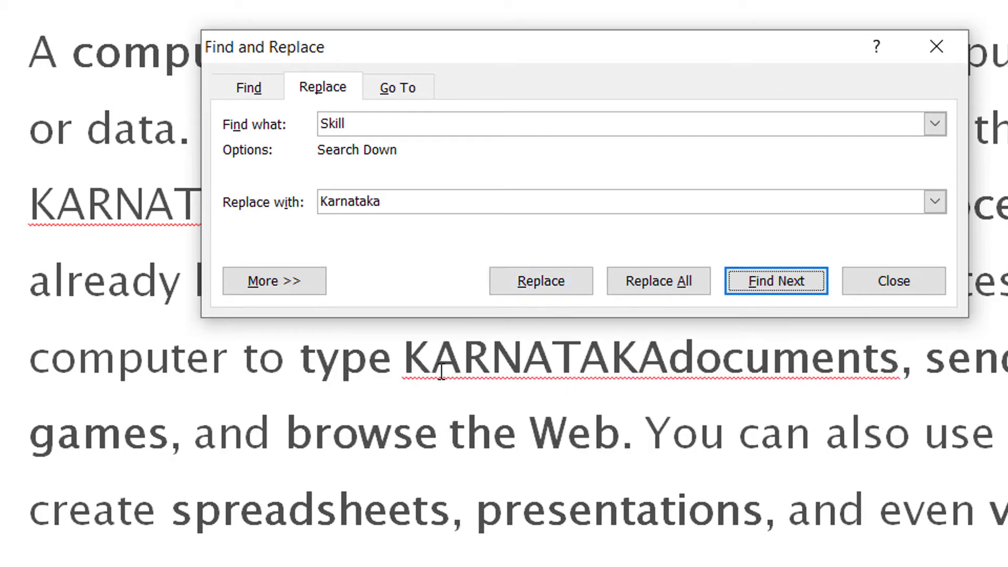
{"action": "left_click", "coordinate": [519, 276]}
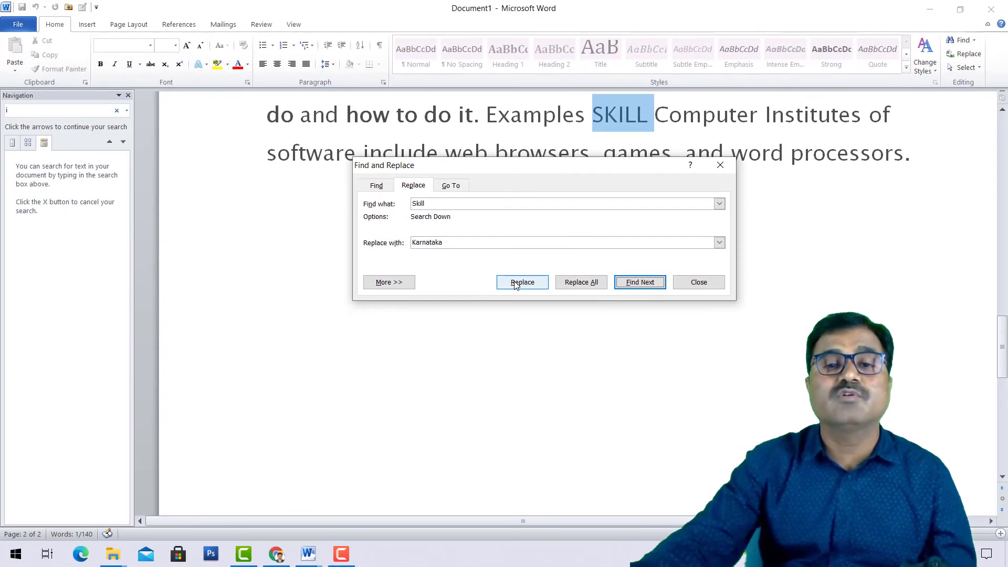
{"action": "left_click", "coordinate": [518, 283]}
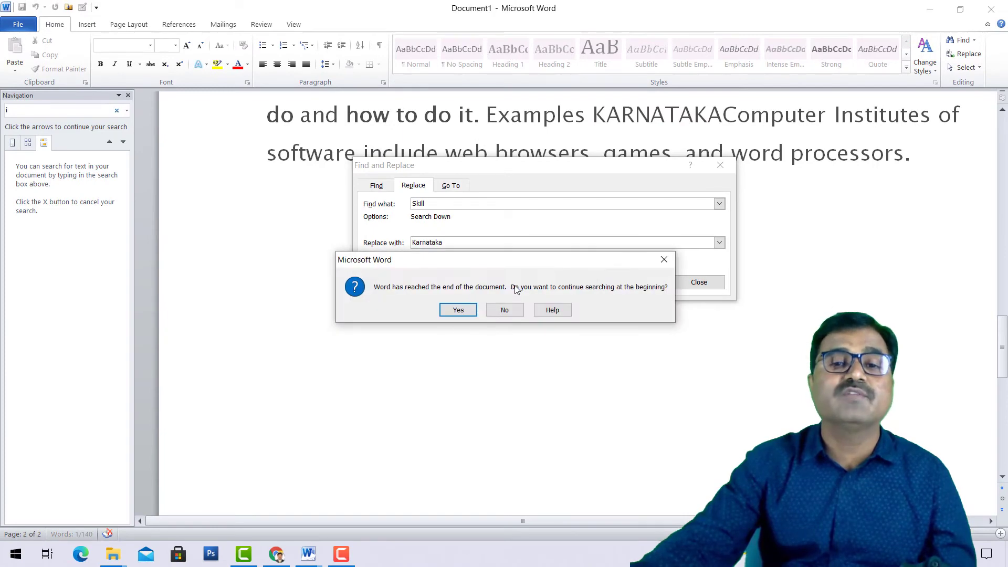
{"action": "left_click", "coordinate": [467, 312]}
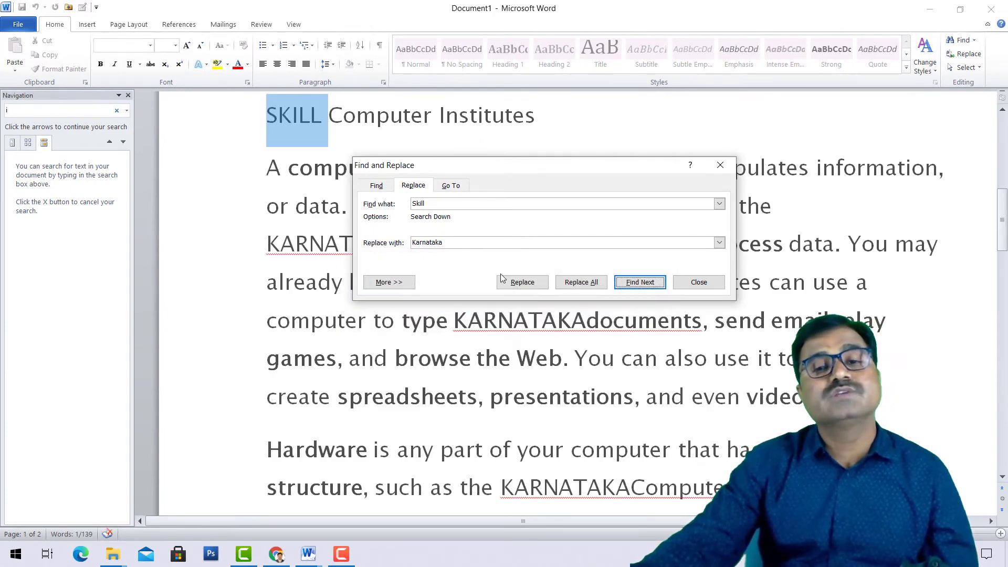
{"action": "left_click", "coordinate": [519, 284]}
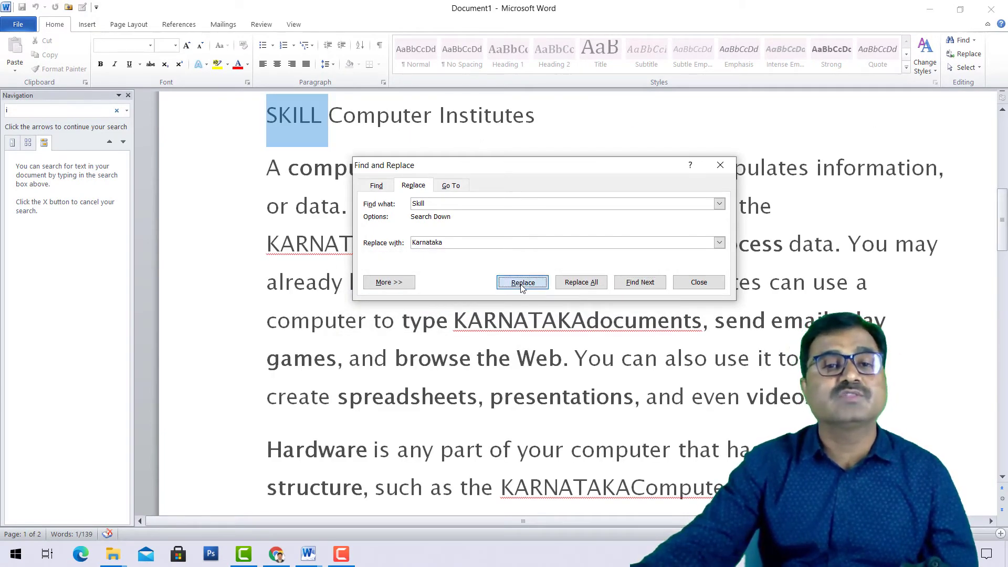
{"action": "left_click_drag", "start_coordinate": [512, 59], "coordinate": [518, 285]}
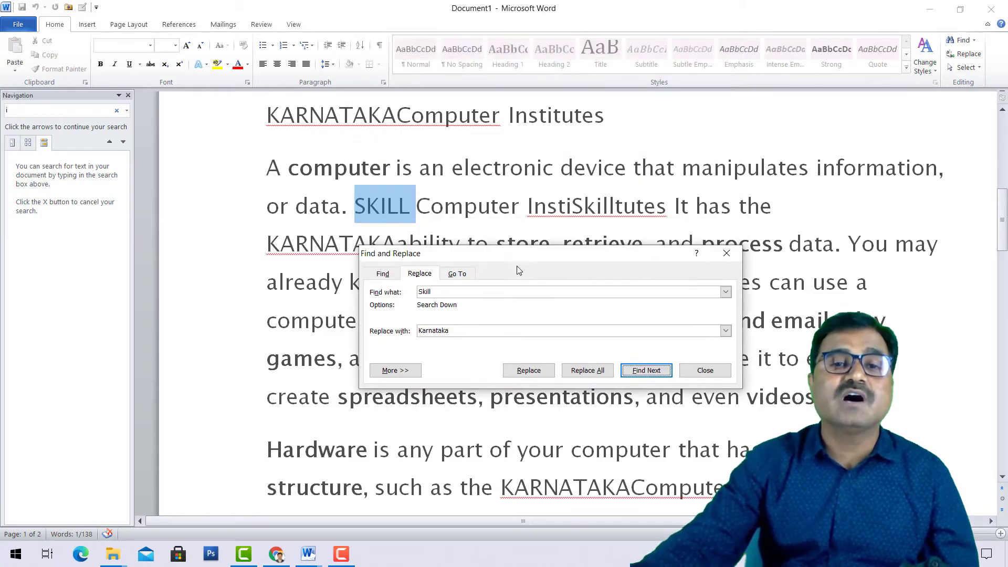
{"action": "left_click", "coordinate": [538, 397]}
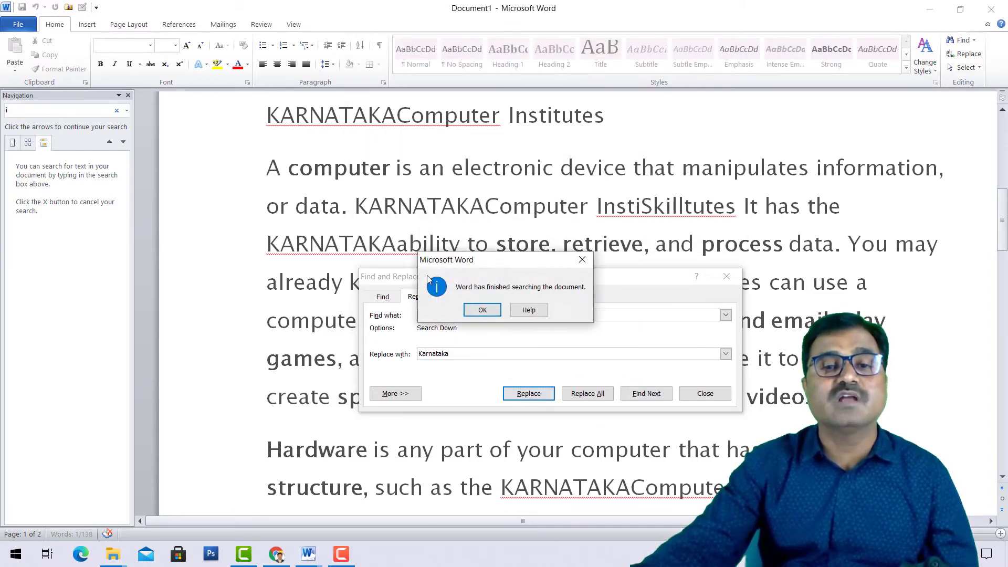
{"action": "left_click", "coordinate": [482, 310]}
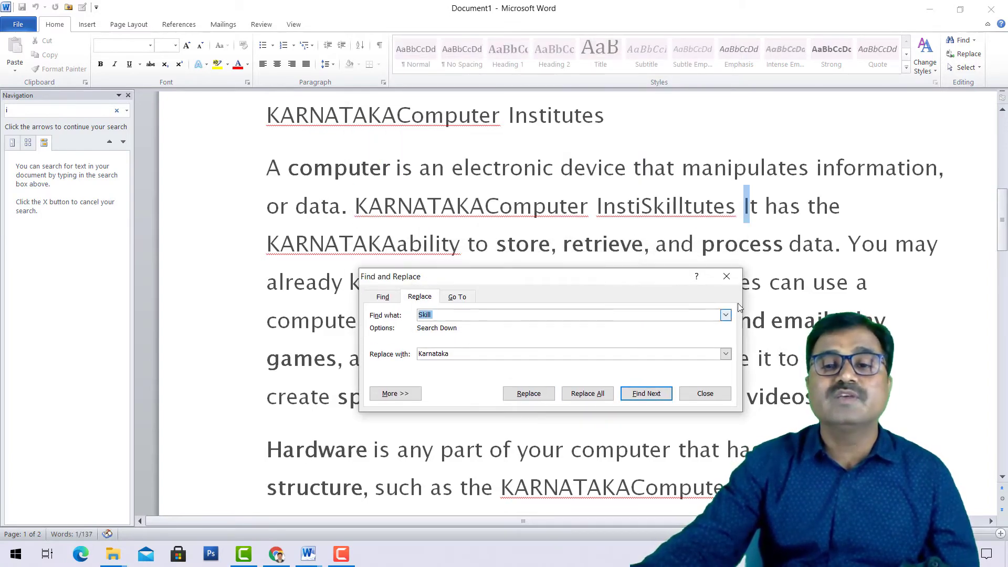
{"action": "left_click", "coordinate": [726, 277]}
{"action": "left_click", "coordinate": [269, 118]}
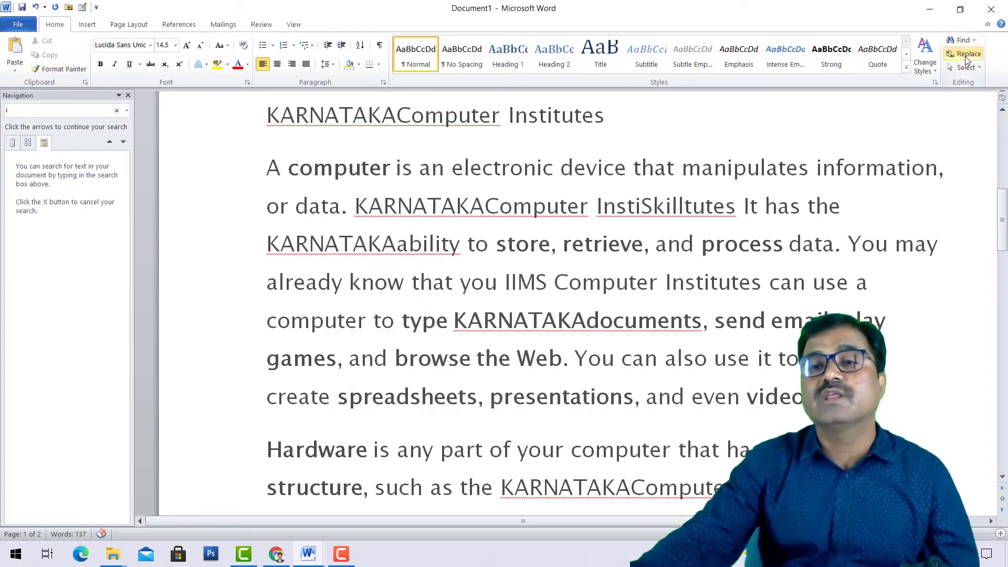
Replace All Karnataka with 11111111, confirming the 7 replacements
{"action": "left_click", "coordinate": [965, 54]}
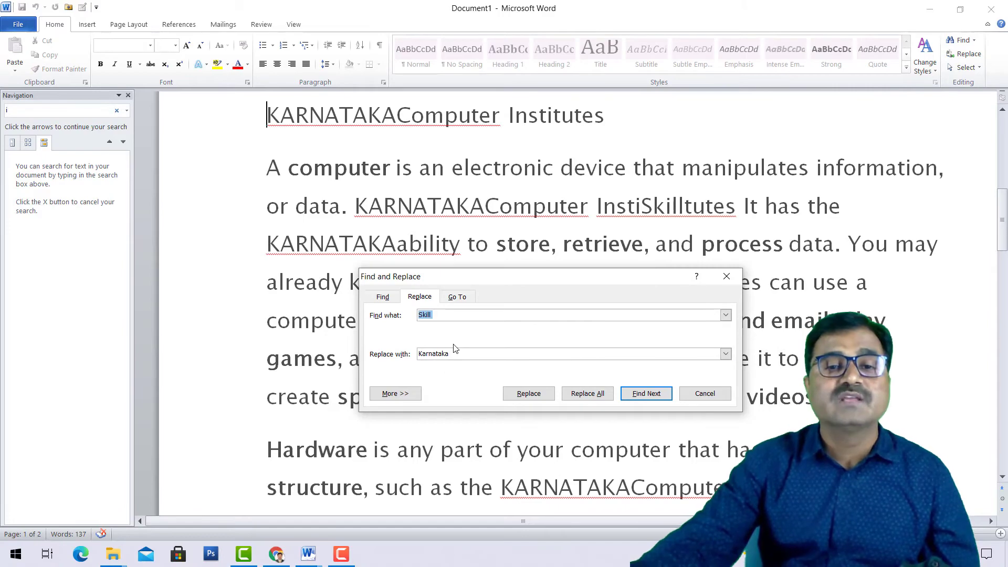
{"action": "double_click", "coordinate": [465, 353]}
{"action": "key", "text": "ctrl+c"}
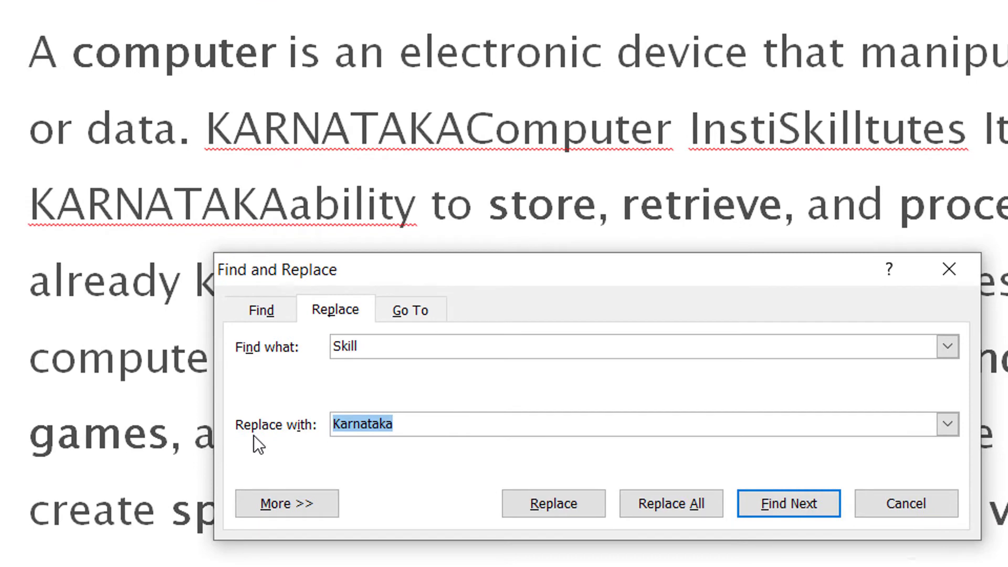
{"action": "left_click_drag", "start_coordinate": [376, 347], "coordinate": [333, 347]}
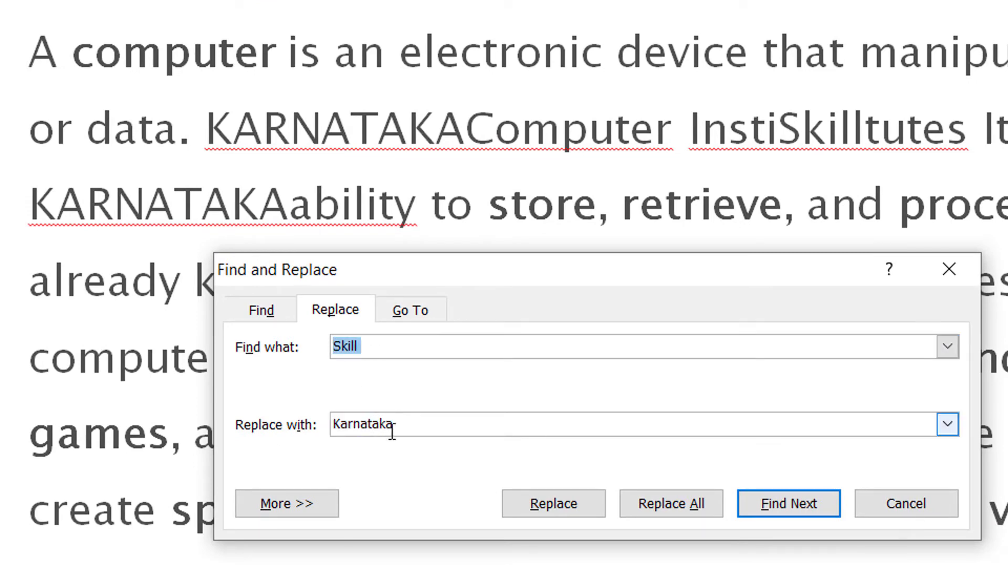
{"action": "key", "text": "ctrl+v"}
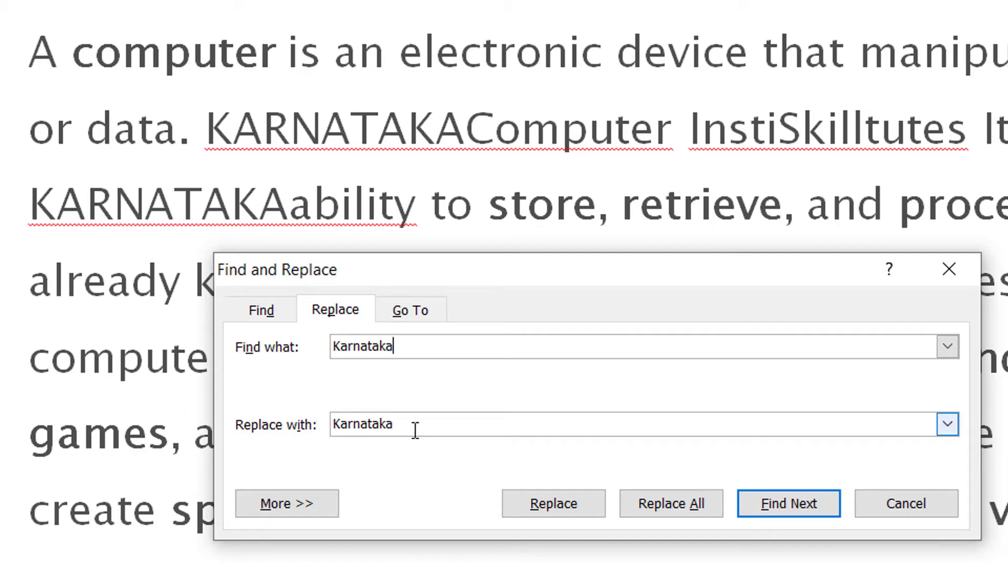
{"action": "double_click", "coordinate": [351, 423]}
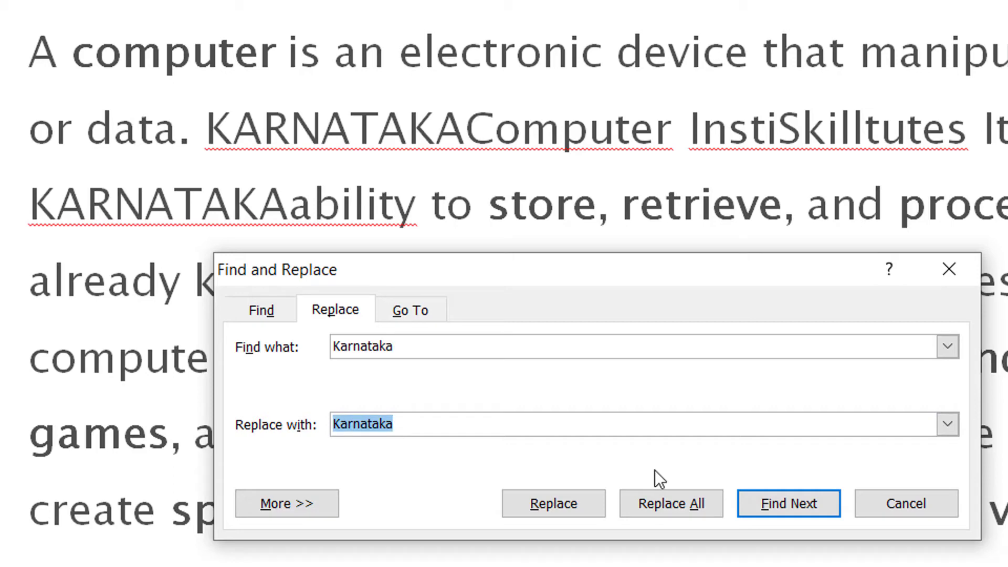
{"action": "type", "text": "11111111"}
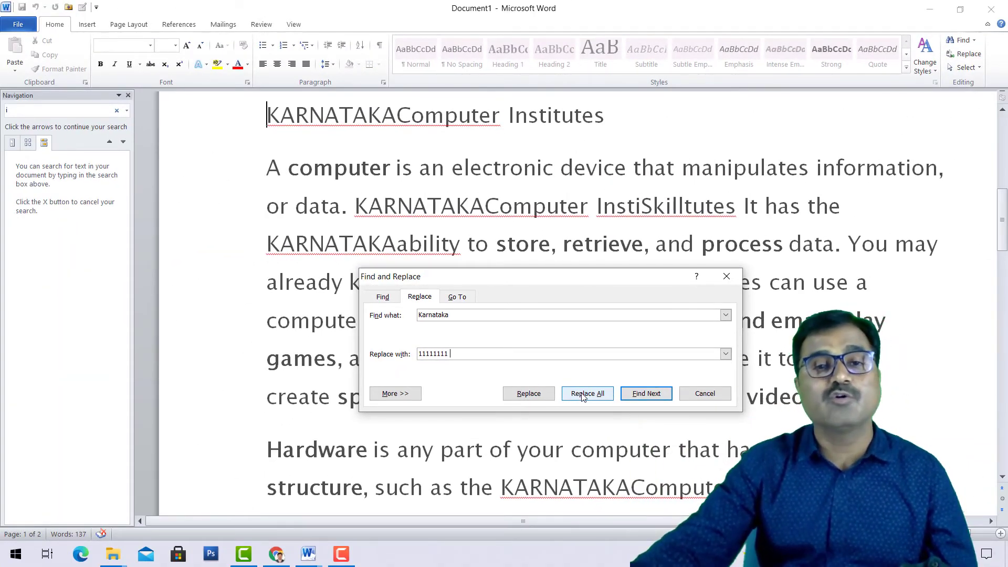
{"action": "left_click", "coordinate": [583, 396]}
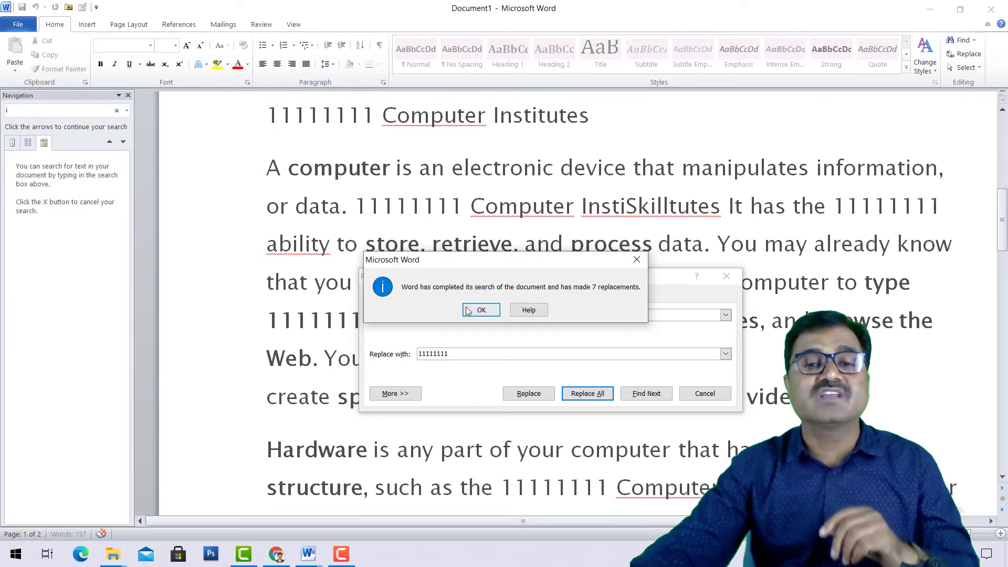
{"action": "left_click", "coordinate": [467, 311]}
Select the 11111111 title and enter page 2 as the Go To target
{"action": "left_click", "coordinate": [265, 116]}
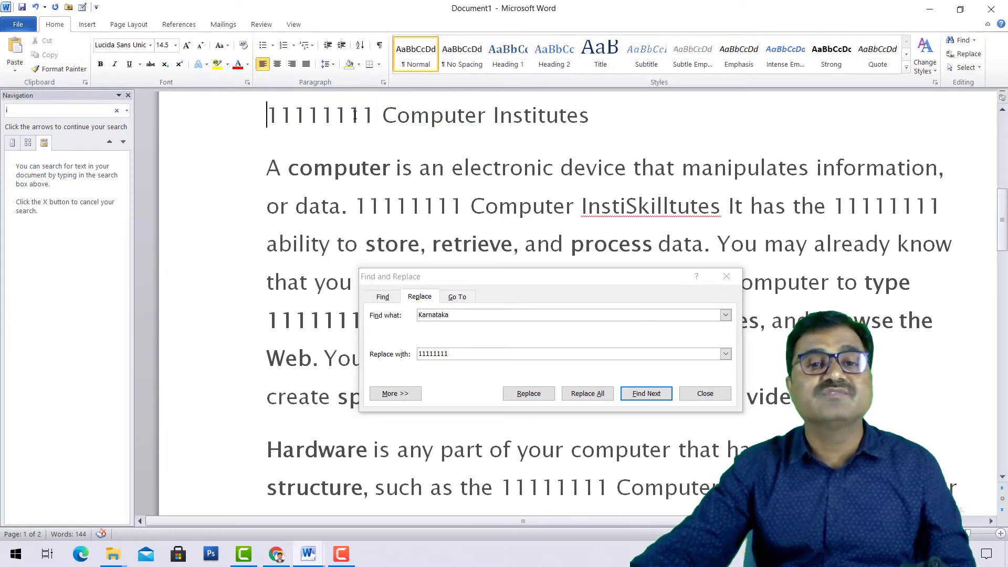
{"action": "left_click_drag", "start_coordinate": [374, 119], "coordinate": [266, 116]}
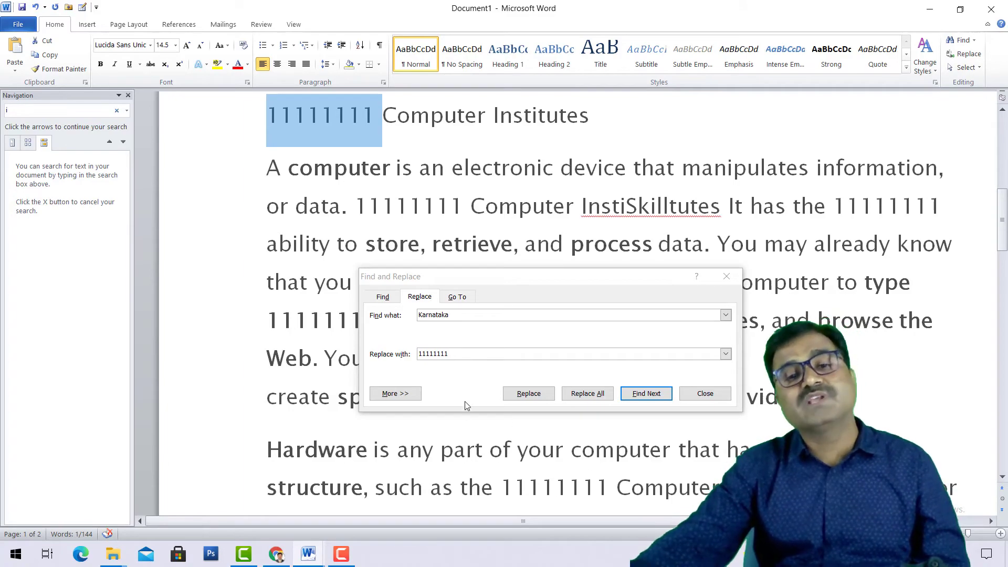
{"action": "left_click", "coordinate": [456, 298]}
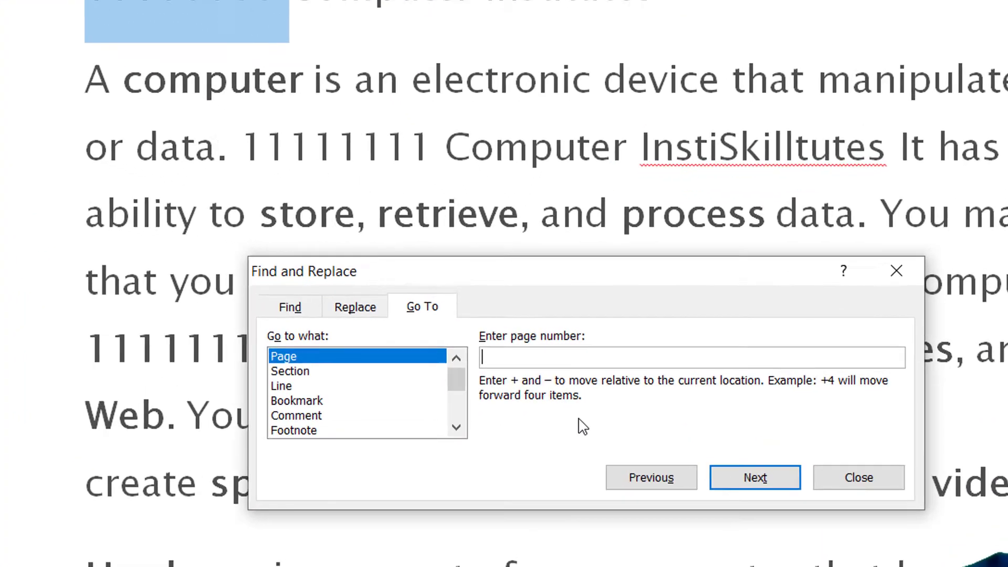
{"action": "type", "text": "2"}
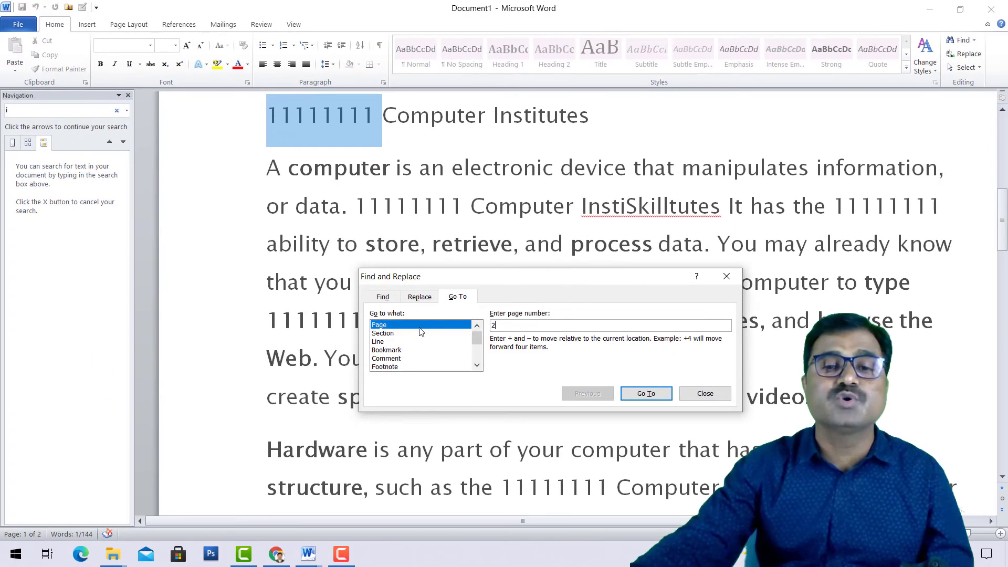
Go to page 2, then to line 2, returning to the title page
{"action": "left_click", "coordinate": [634, 398]}
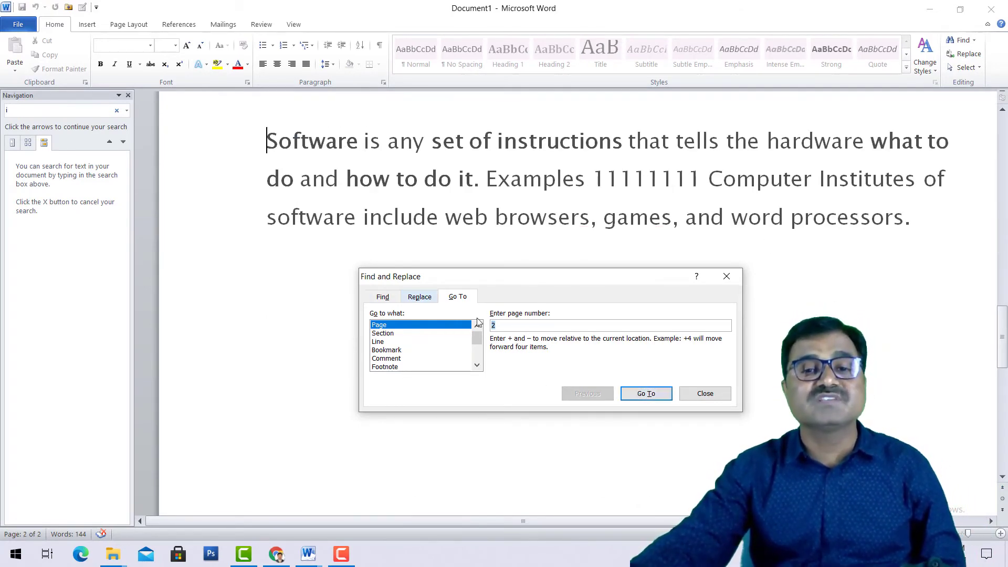
{"action": "left_click", "coordinate": [376, 342]}
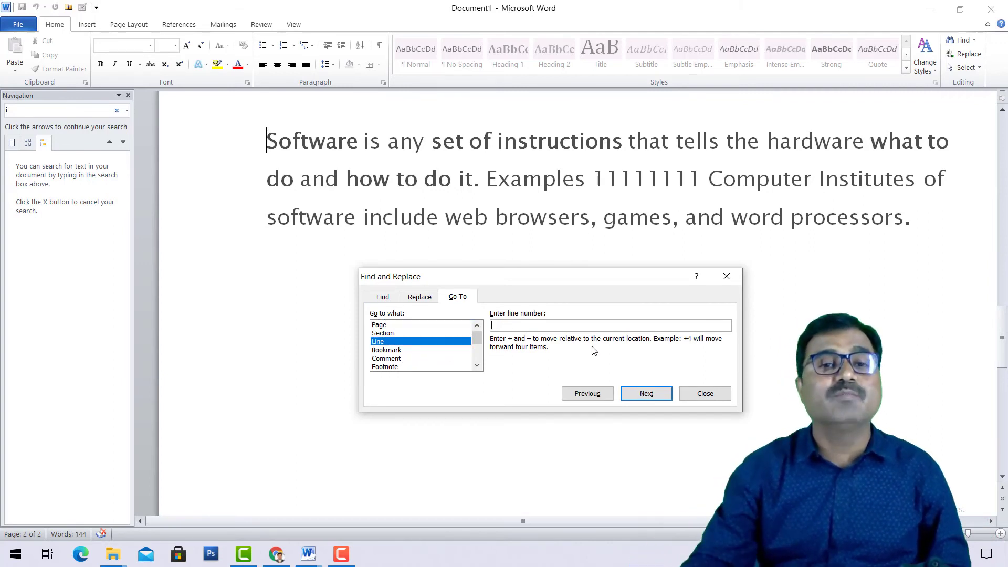
{"action": "type", "text": "2"}
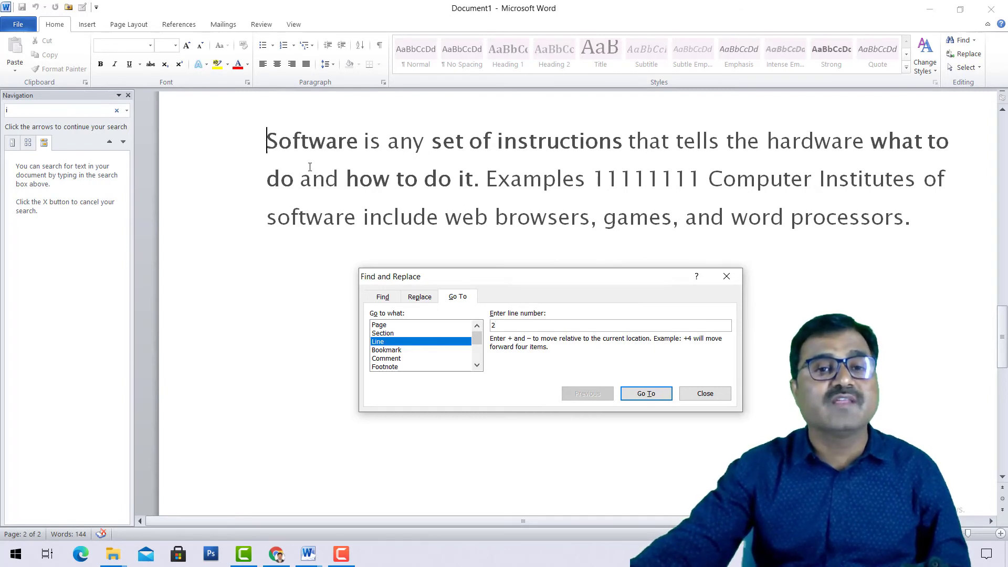
{"action": "scroll", "coordinate": [310, 167], "scroll_direction": "up", "scroll_amount": 1}
{"action": "left_click", "coordinate": [284, 194]}
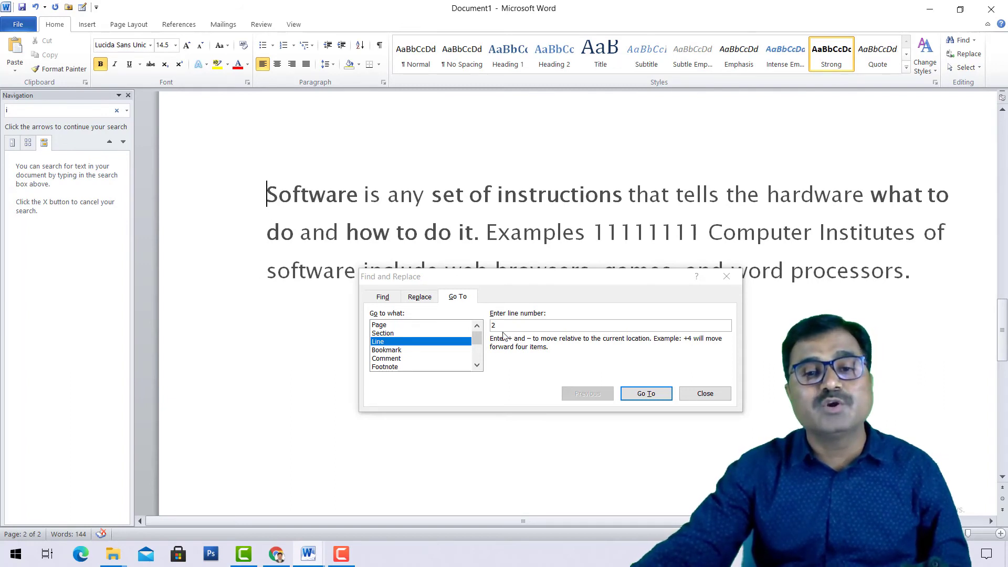
{"action": "left_click", "coordinate": [646, 394]}
{"action": "scroll", "coordinate": [333, 273], "scroll_direction": "up", "scroll_amount": 2}
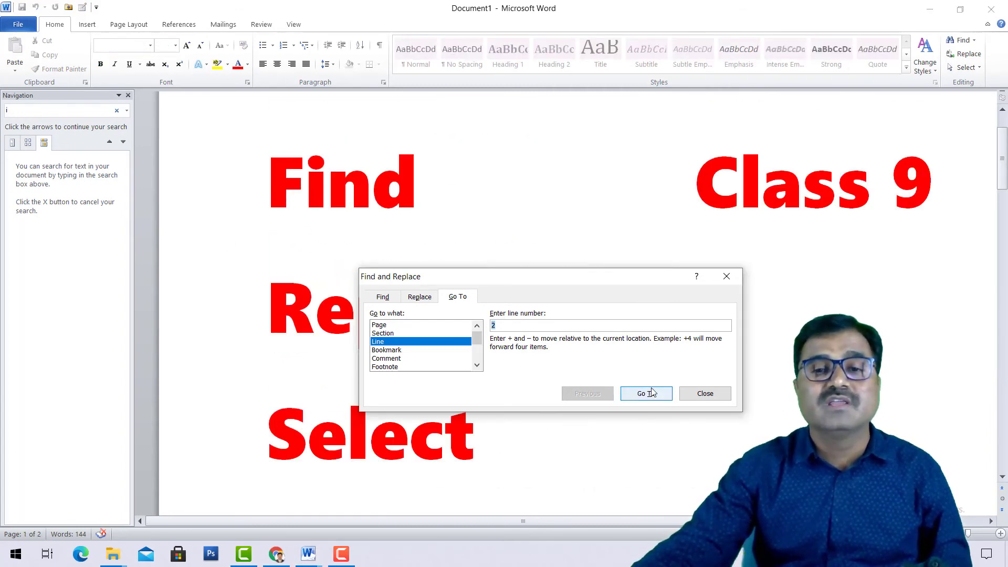
{"action": "left_click_drag", "start_coordinate": [588, 277], "coordinate": [864, 273]}
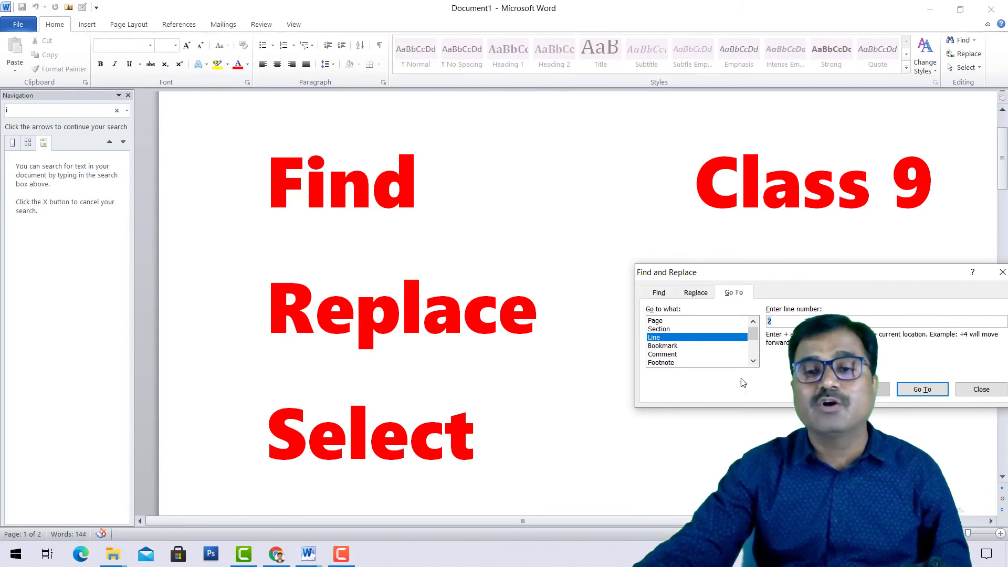
Jump to line 2 again with Go To, then scroll back up to the title page
{"action": "left_click", "coordinate": [920, 390]}
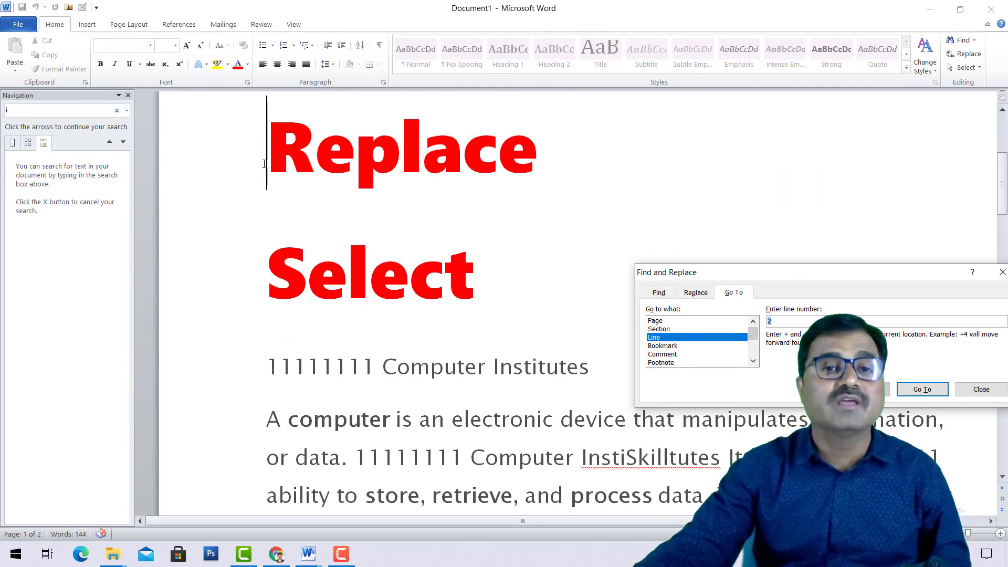
{"action": "scroll", "coordinate": [265, 163], "scroll_direction": "up", "scroll_amount": 1}
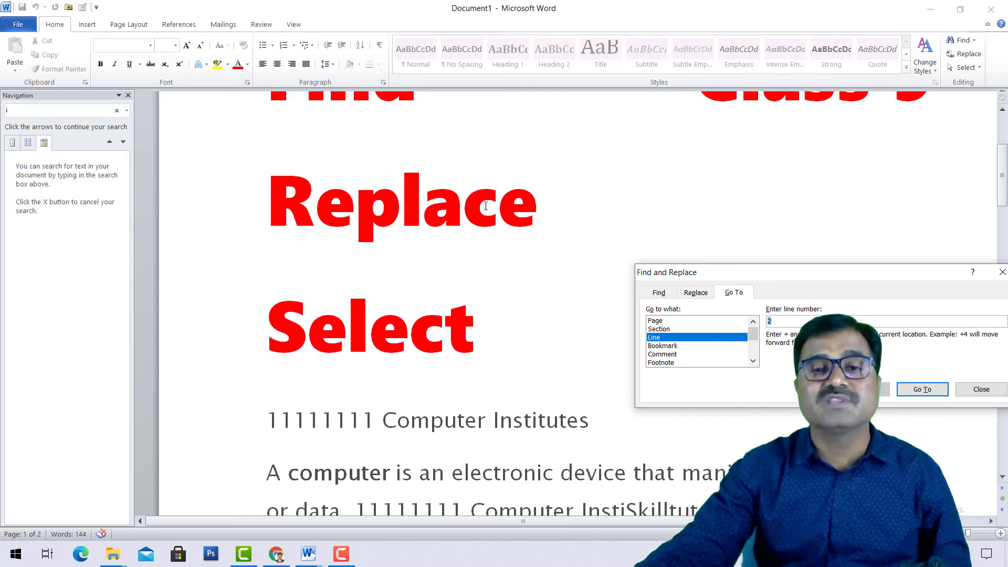
{"action": "scroll", "coordinate": [485, 206], "scroll_direction": "up", "scroll_amount": 1}
{"action": "scroll", "coordinate": [297, 210], "scroll_direction": "up", "scroll_amount": 1}
{"action": "left_click", "coordinate": [393, 193]}
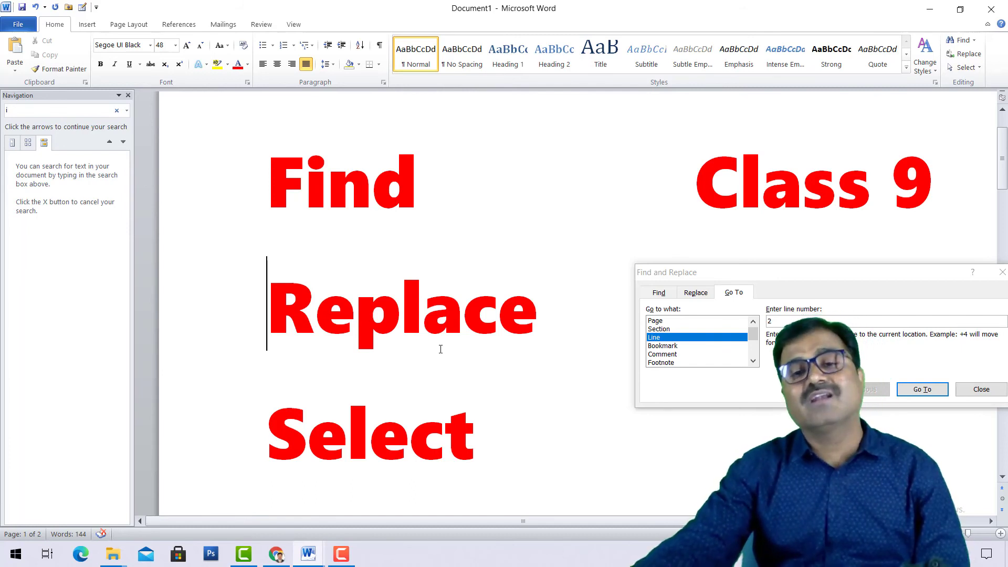
Reopen Find and Replace with Ctrl+G, view its Replace, Find and Go To tabs, then close it
{"action": "key", "text": "ctrl+g"}
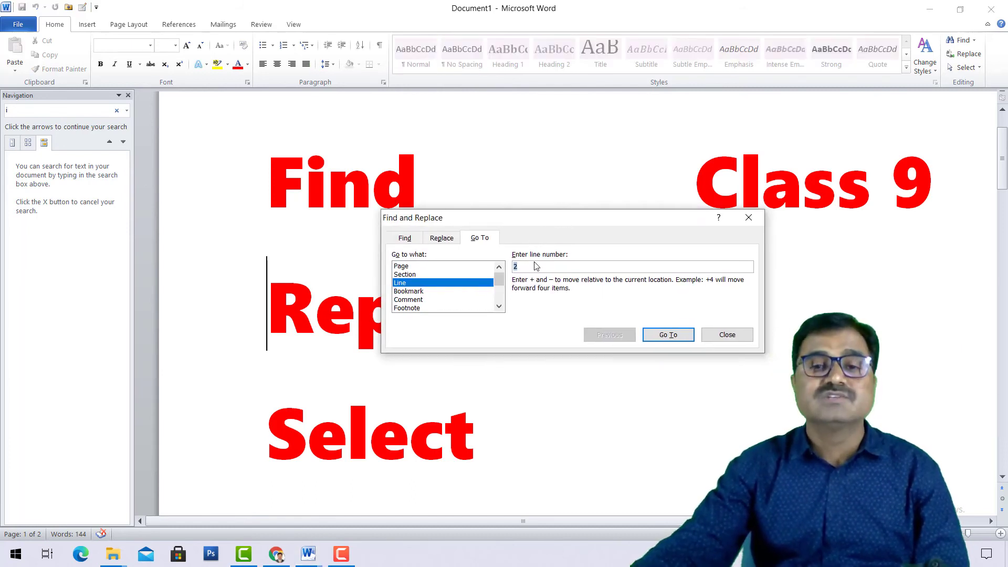
{"action": "left_click", "coordinate": [442, 238]}
{"action": "left_click", "coordinate": [407, 239]}
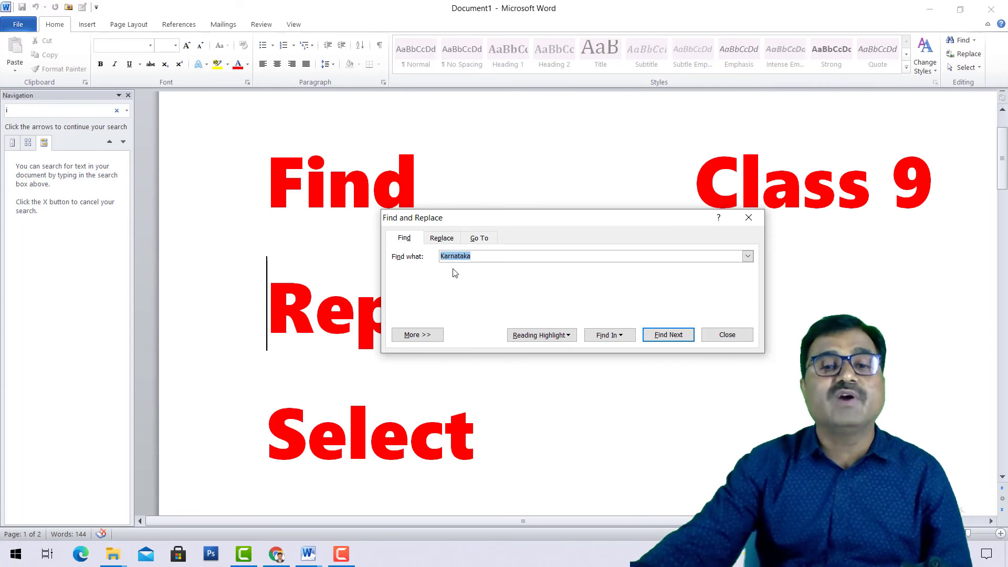
{"action": "left_click", "coordinate": [441, 239]}
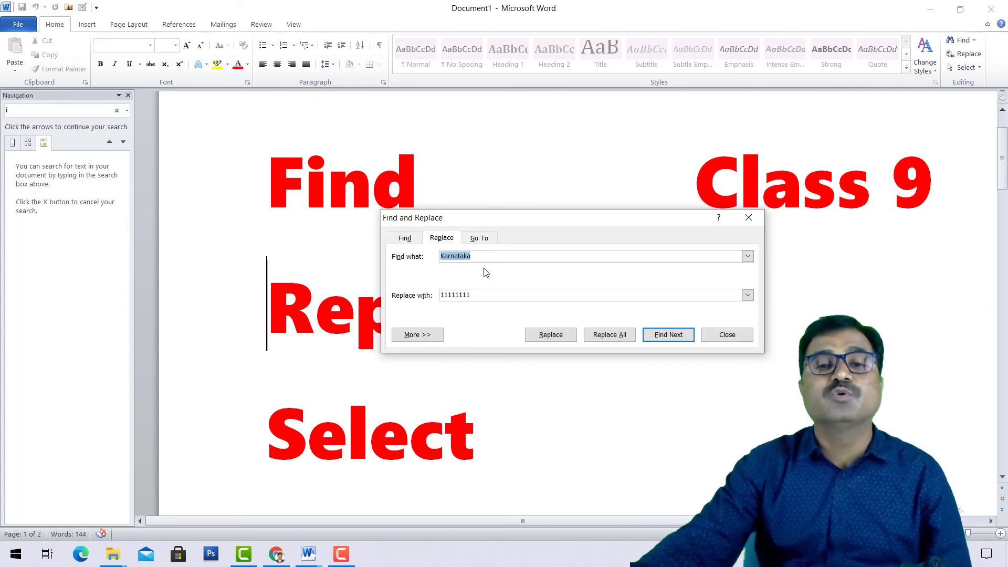
{"action": "left_click", "coordinate": [479, 238]}
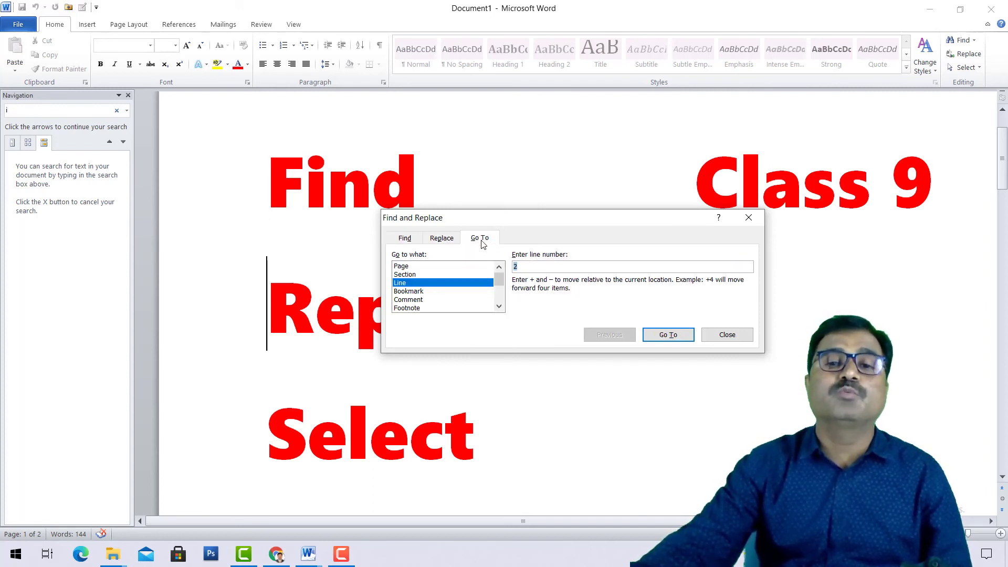
{"action": "left_click", "coordinate": [719, 338]}
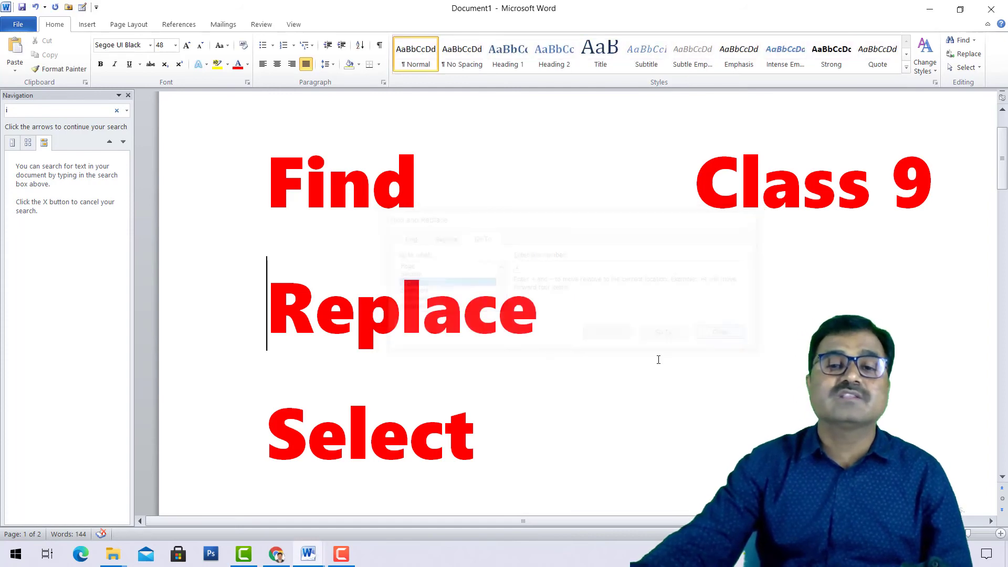
Select the word 'Select', then use Select > Select All for the whole document
{"action": "mouse_move", "coordinate": [474, 404]}
{"action": "left_mouse_down"}
{"action": "mouse_move", "coordinate": [367, 425]}
{"action": "mouse_move", "coordinate": [228, 433]}
{"action": "left_mouse_up"}
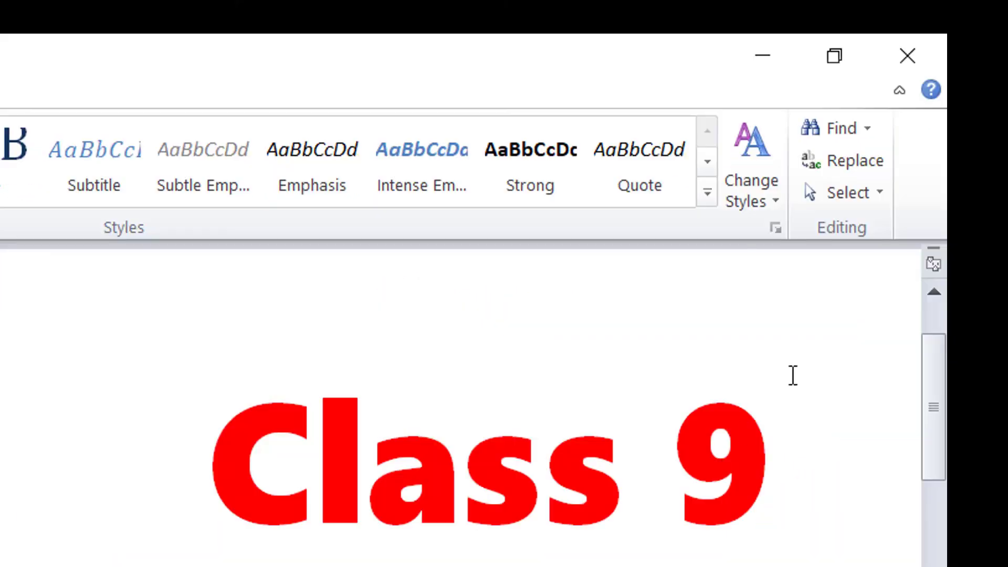
{"action": "left_click", "coordinate": [863, 199]}
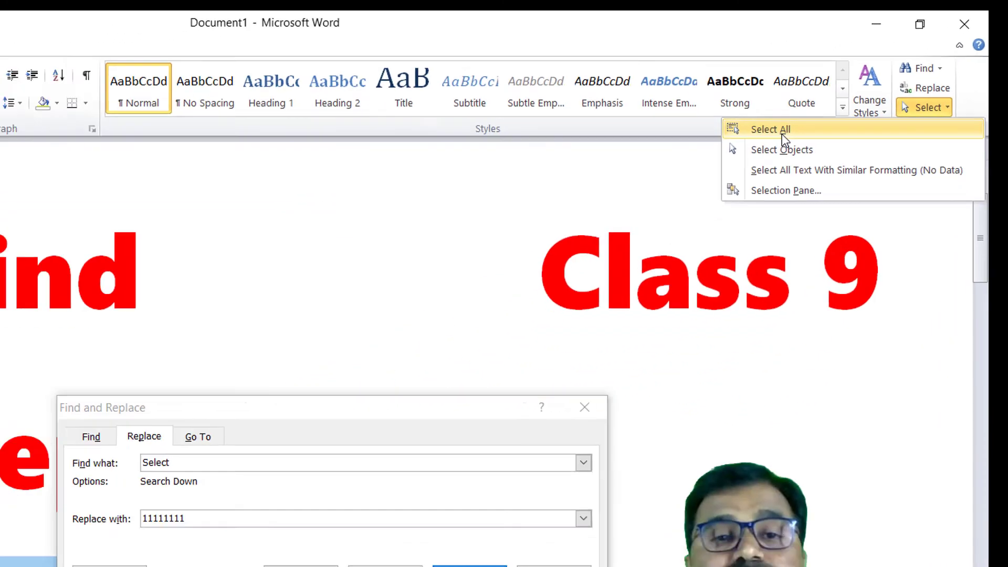
{"action": "left_click", "coordinate": [617, 231]}
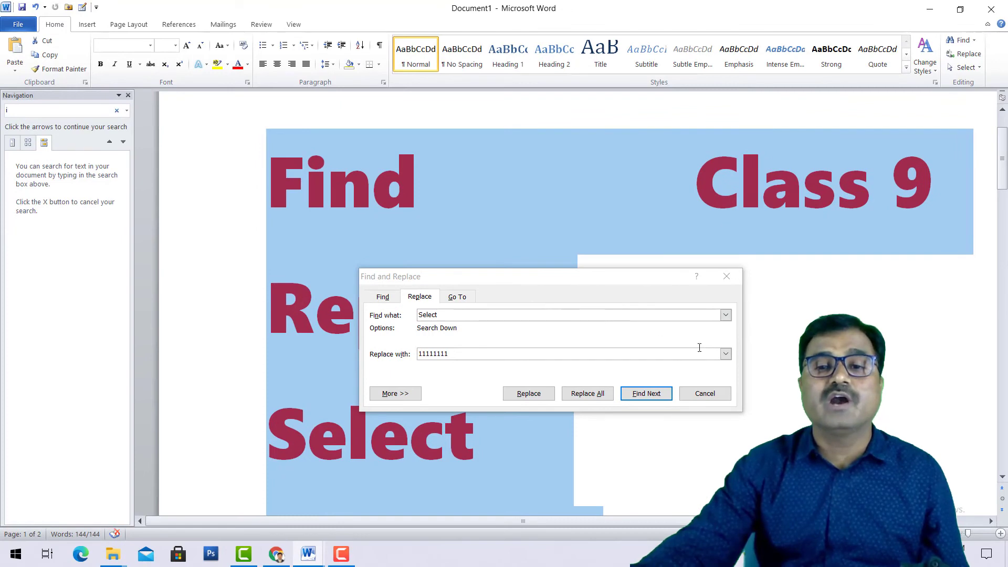
Move the Find and Replace window aside and close it, returning to the Select list
{"action": "left_click_drag", "start_coordinate": [573, 277], "coordinate": [699, 179]}
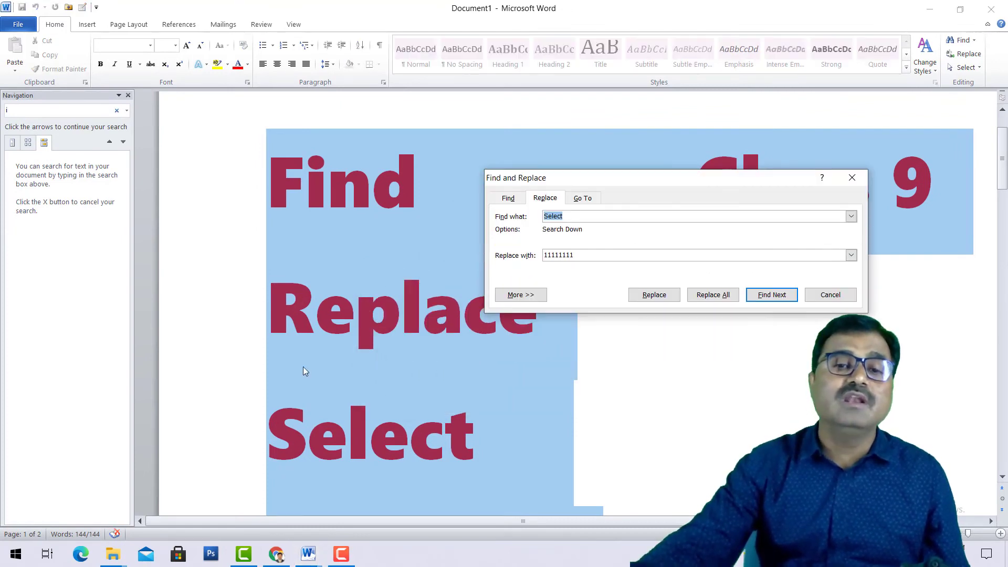
{"action": "scroll", "coordinate": [303, 367], "scroll_direction": "down", "scroll_amount": 5}
{"action": "scroll", "coordinate": [305, 368], "scroll_direction": "down", "scroll_amount": 5}
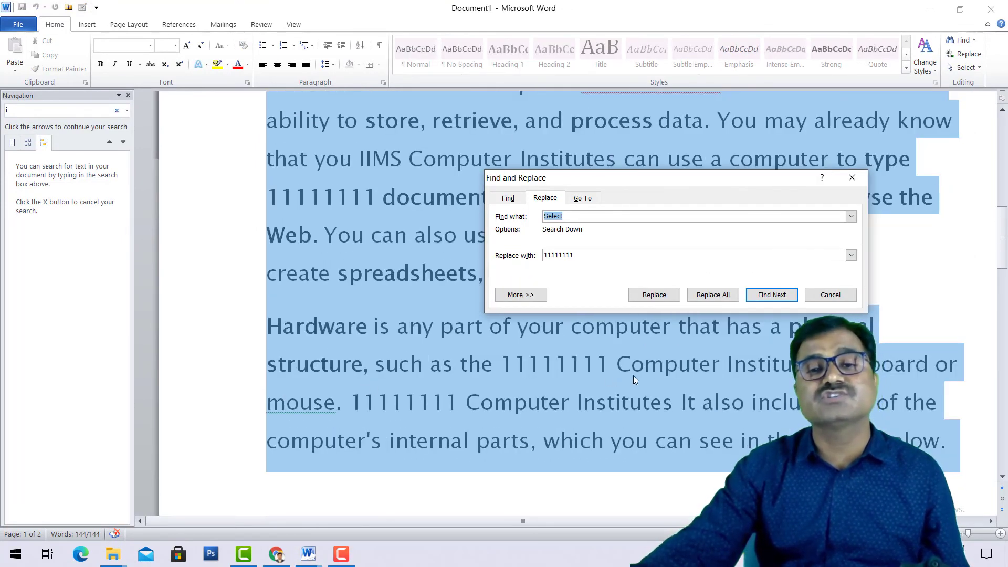
{"action": "left_click", "coordinate": [850, 178]}
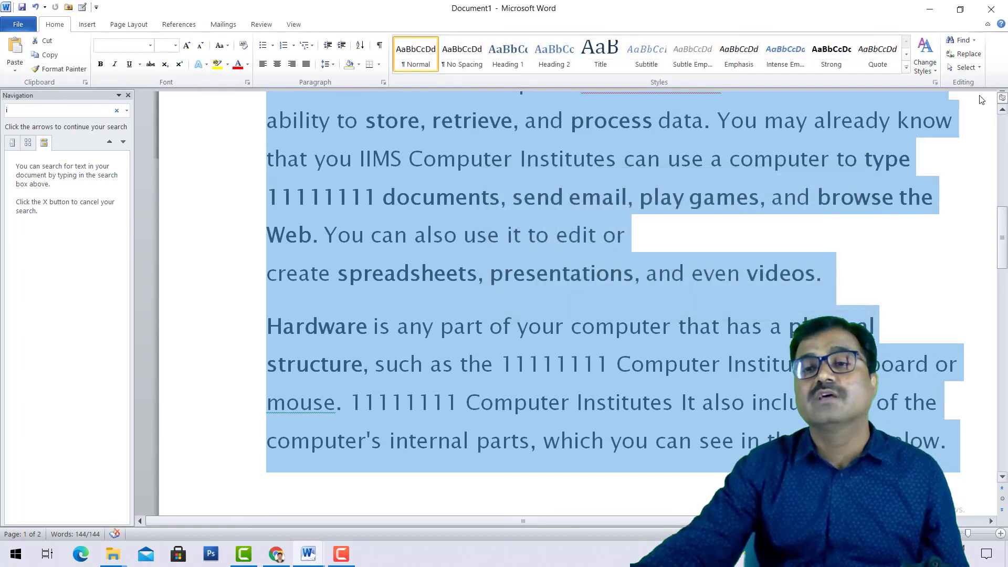
{"action": "left_click", "coordinate": [976, 69]}
Select the entire document, then switch the Select tool to Select Objects
{"action": "left_click", "coordinate": [887, 86]}
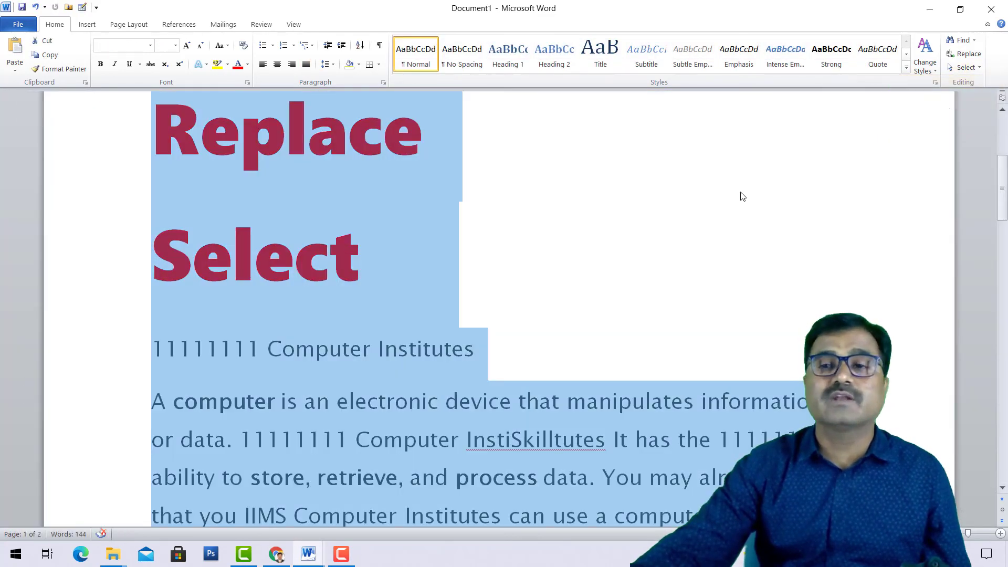
{"action": "left_click", "coordinate": [965, 68]}
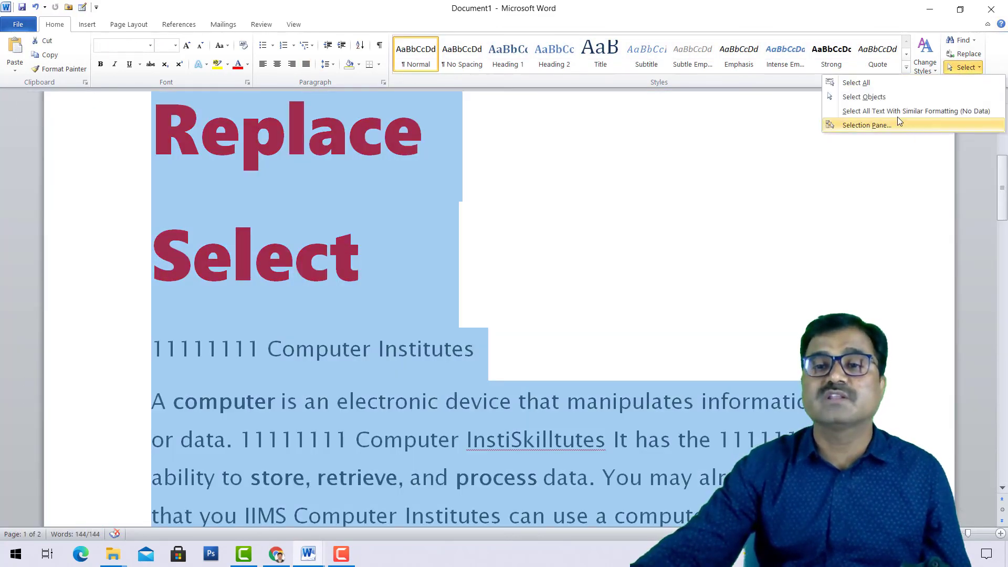
{"action": "left_click", "coordinate": [880, 100]}
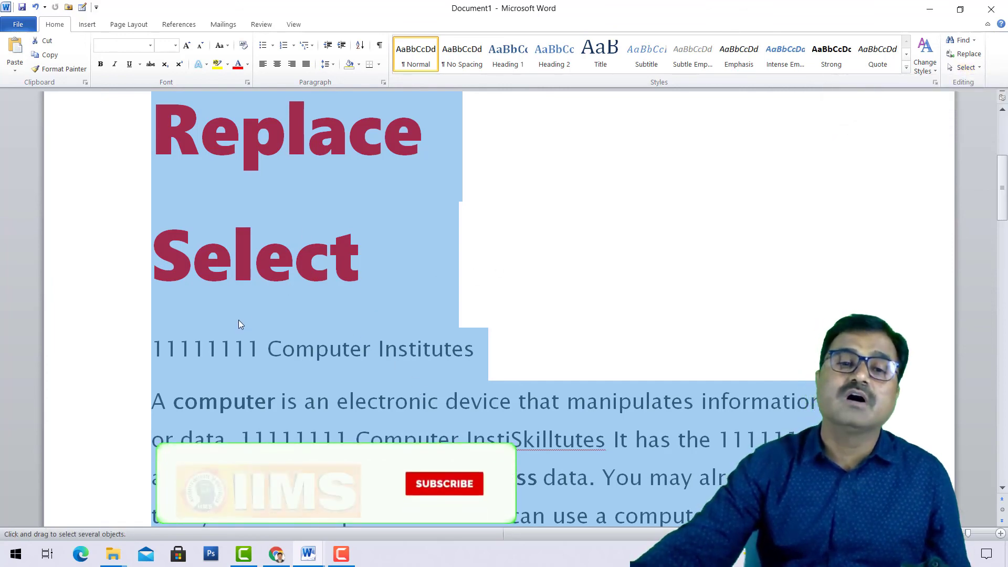
Clear the whole-document selection on the title page
{"action": "scroll", "coordinate": [242, 310], "scroll_direction": "up", "scroll_amount": 3}
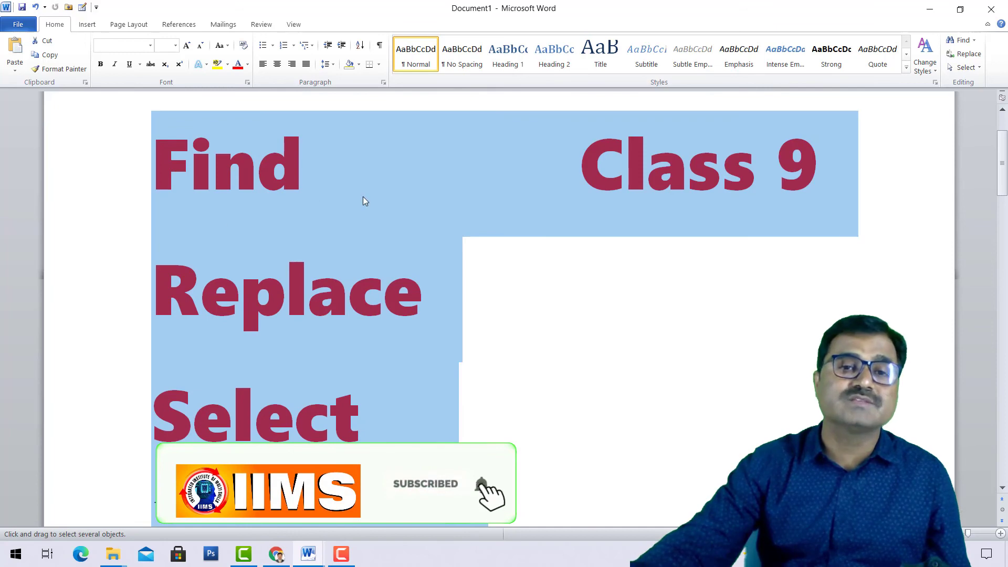
{"action": "left_click", "coordinate": [975, 68]}
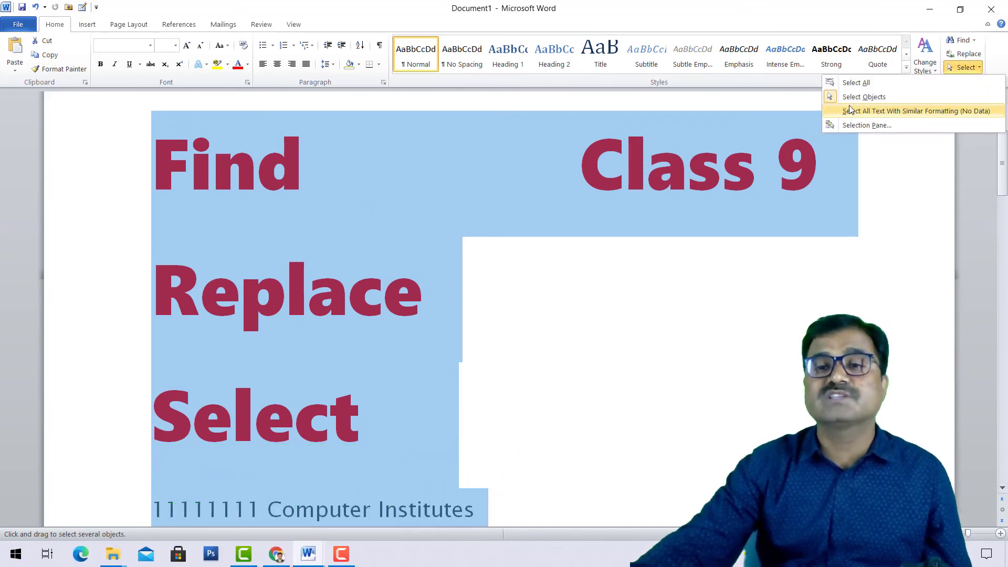
{"action": "left_click", "coordinate": [828, 92]}
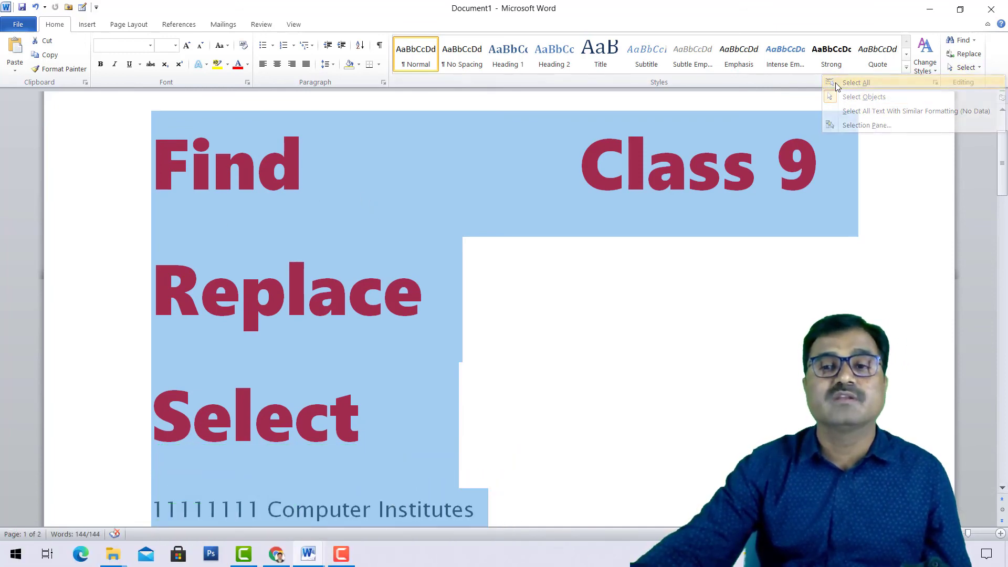
{"action": "left_click", "coordinate": [304, 329]}
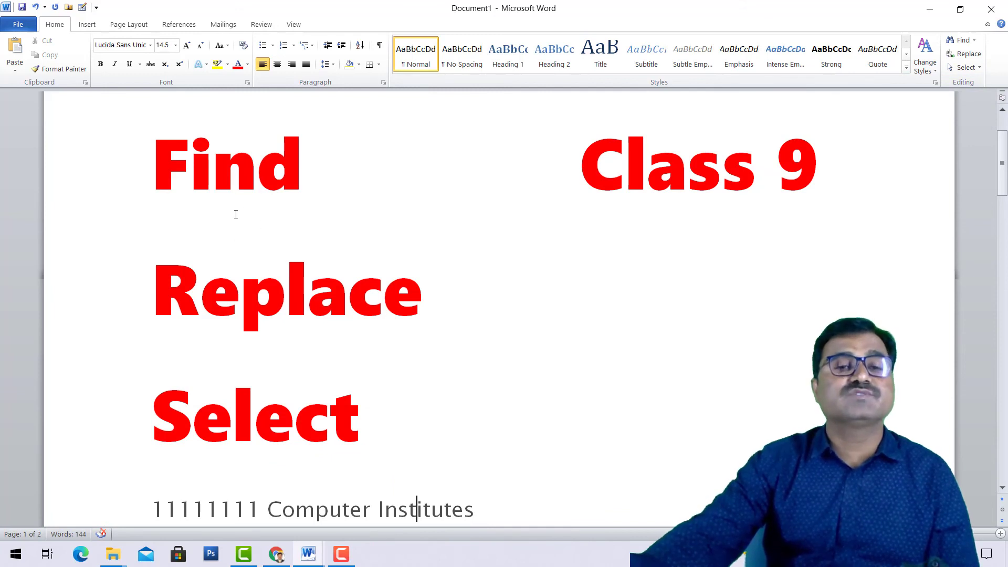